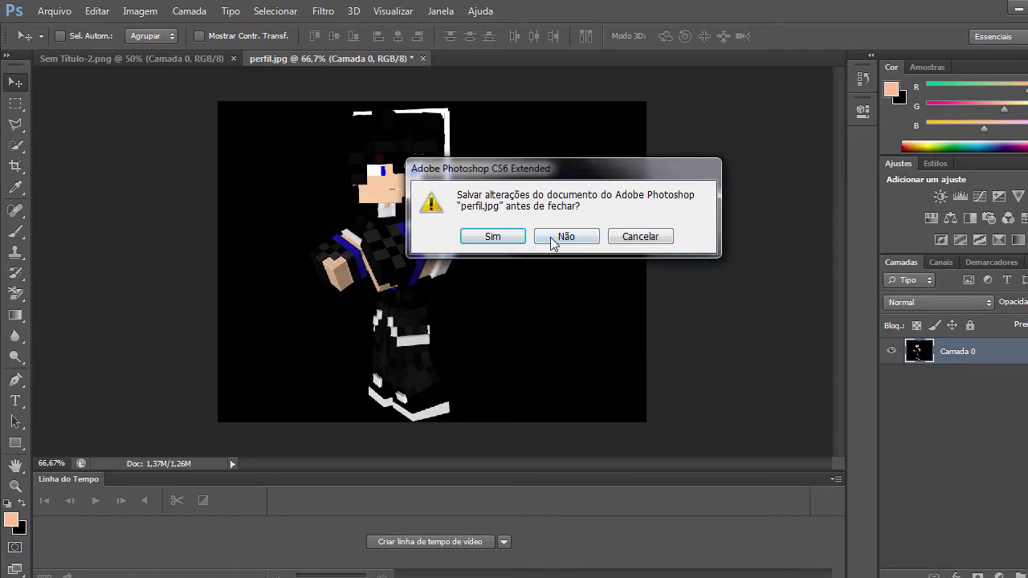
Close perfil.jpg without saving and add the black-clothed character from the Músicas PNG ending in "lu" to Sem Título-2.png
click(553, 239)
click(55, 11)
click(81, 41)
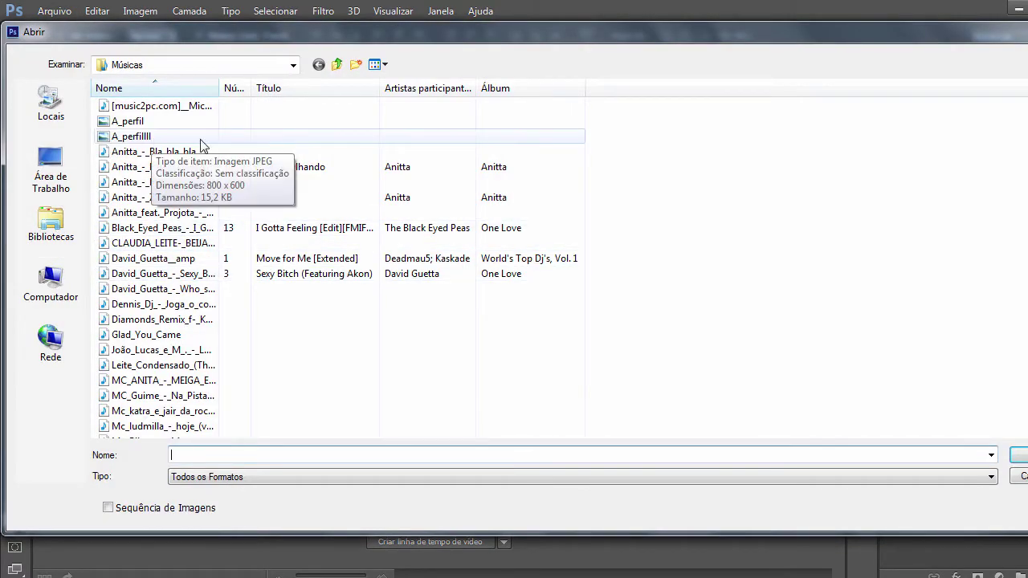
scroll(201, 144, down, 6)
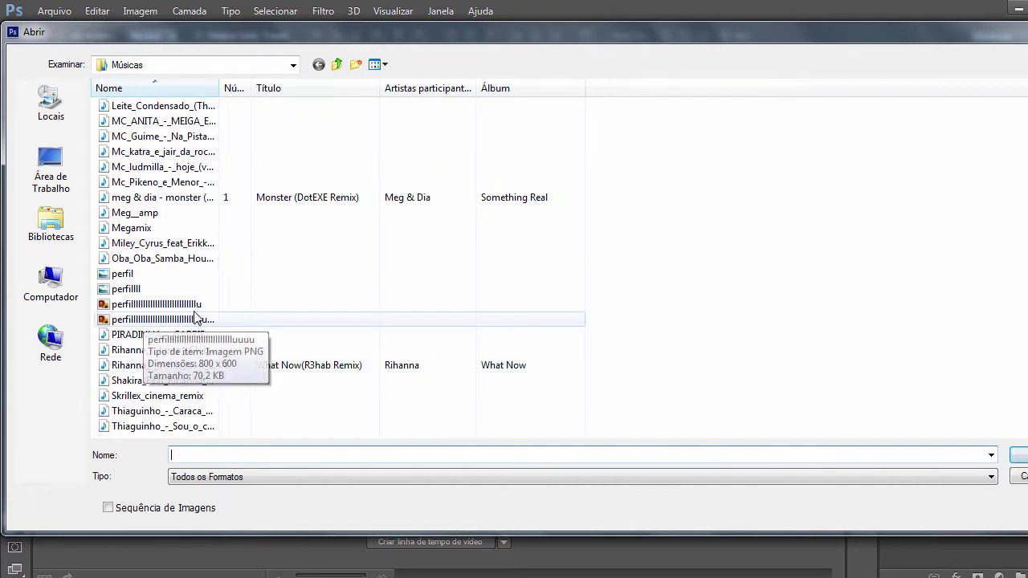
double_click(196, 305)
drag(321, 197, 406, 272)
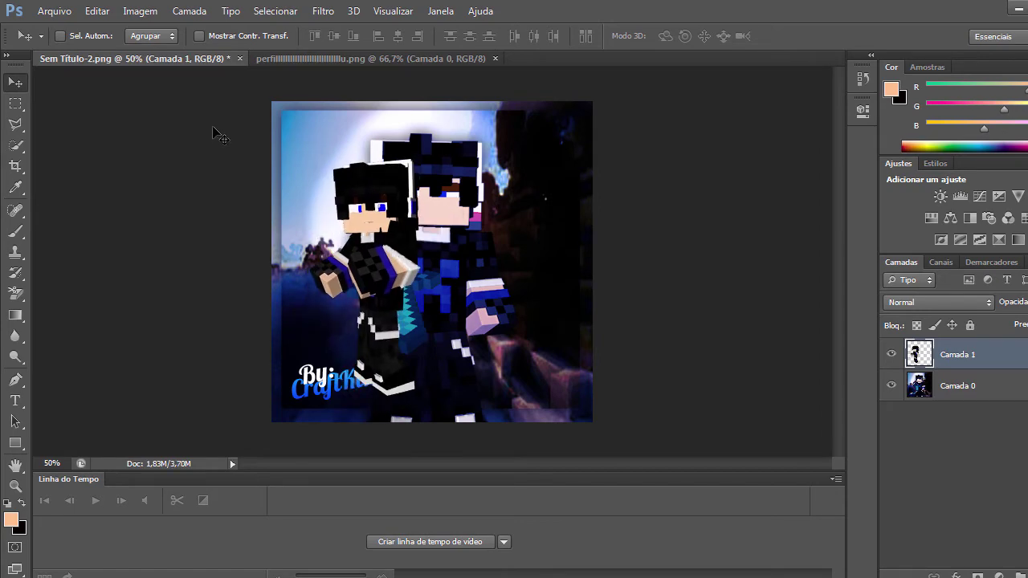
Open the Músicas PNG ending in "uuuu" and place its green-shirted character beside the first one in Sem Título-2.png
click(54, 11)
click(56, 41)
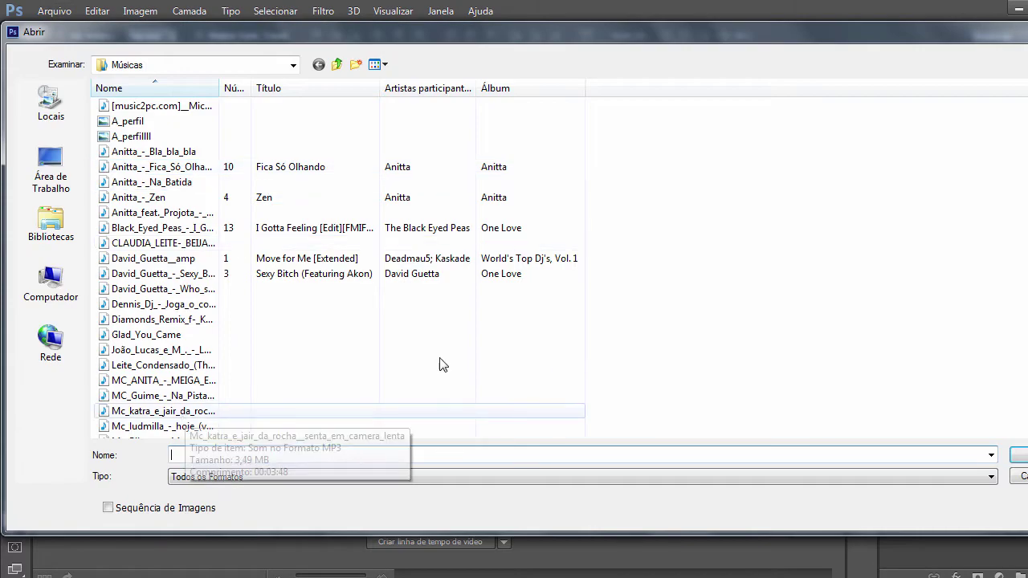
scroll(338, 401, down, 6)
click(191, 321)
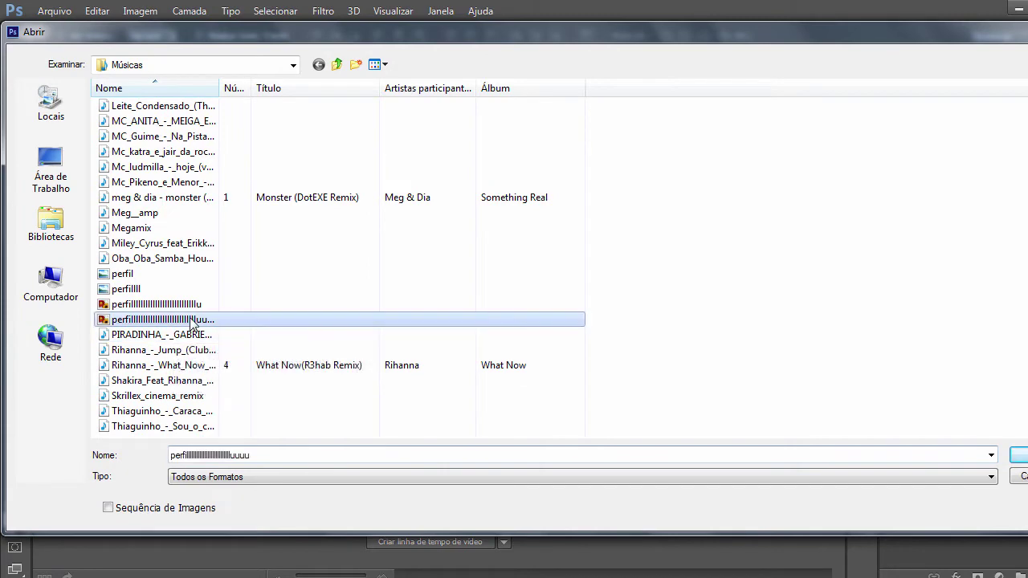
double_click(265, 321)
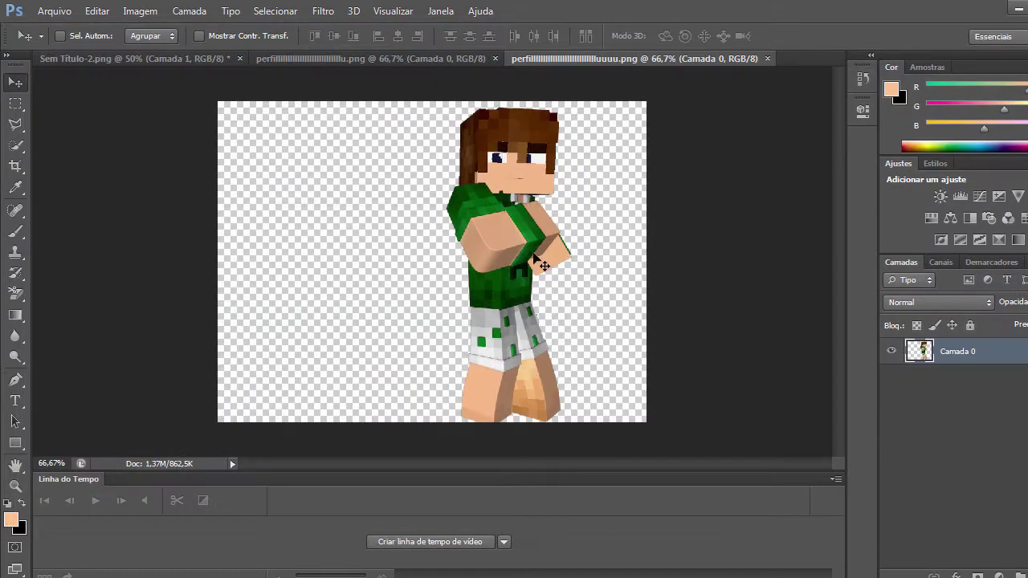
drag(534, 258, 489, 269)
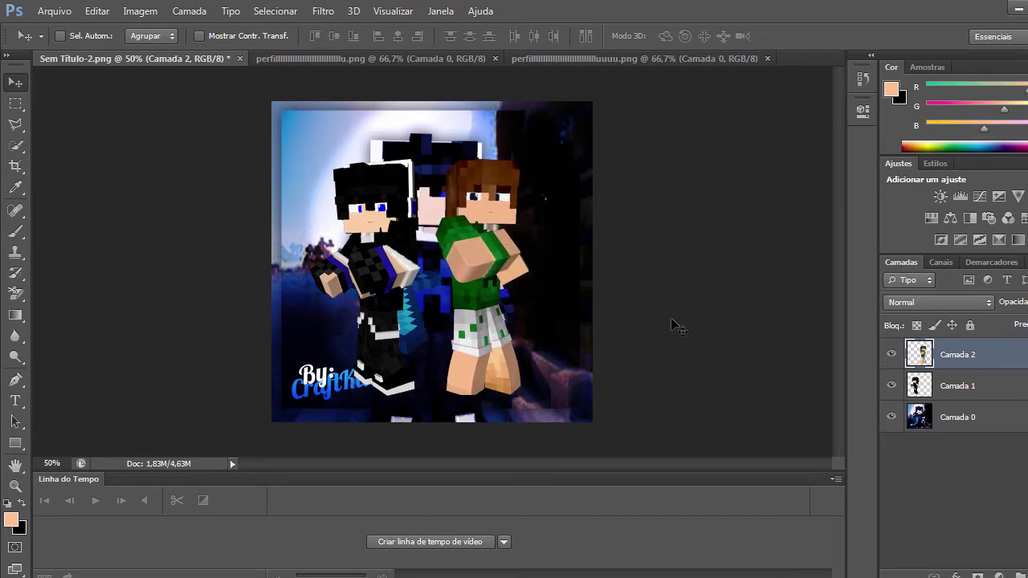
Enlarge the green-shirted character on Camada 2 to about 133% width and 120% height, reaching the canvas's lower edge
key(ctrl+t)
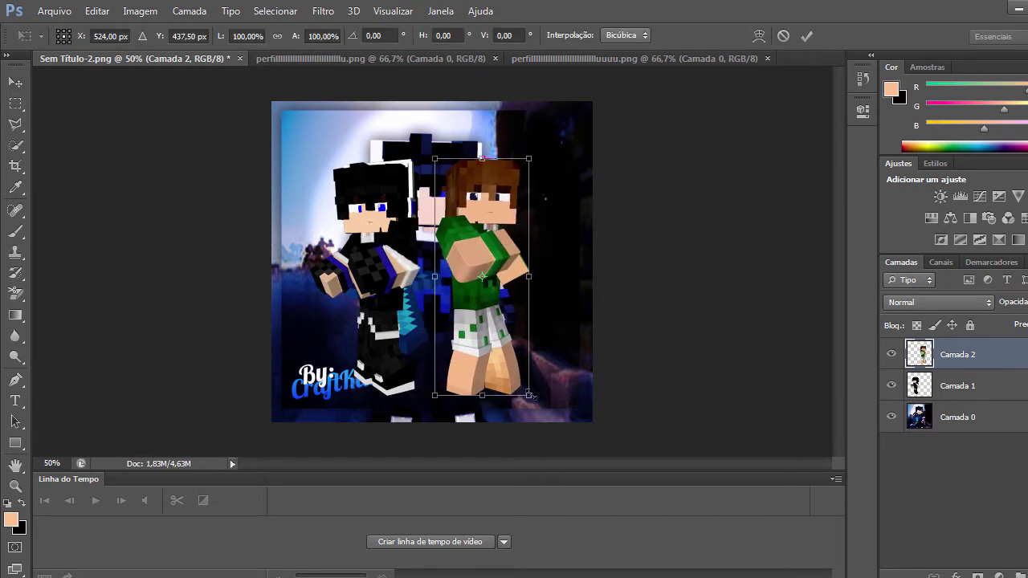
drag(532, 399, 549, 425)
drag(434, 158, 426, 143)
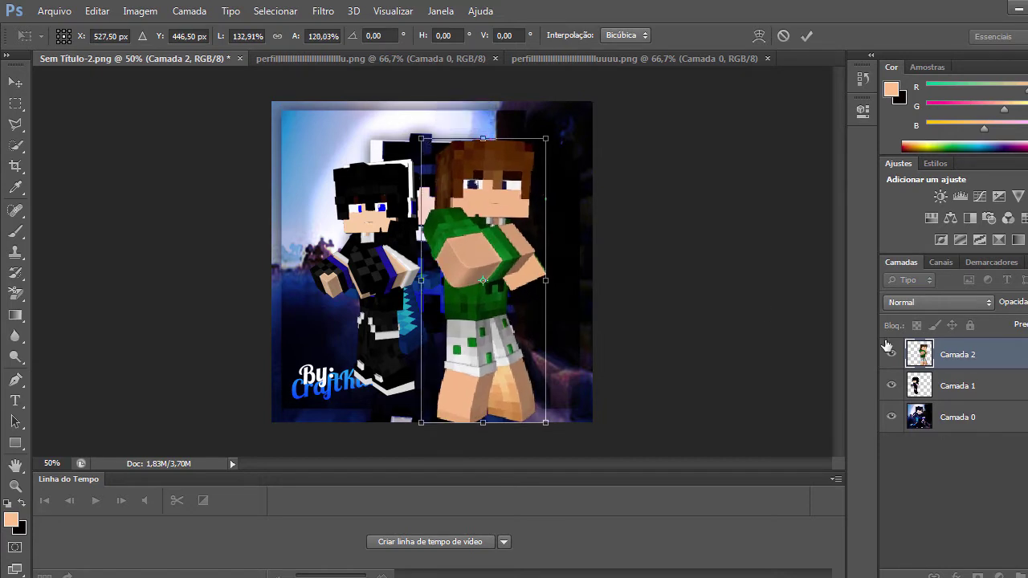
key(Return)
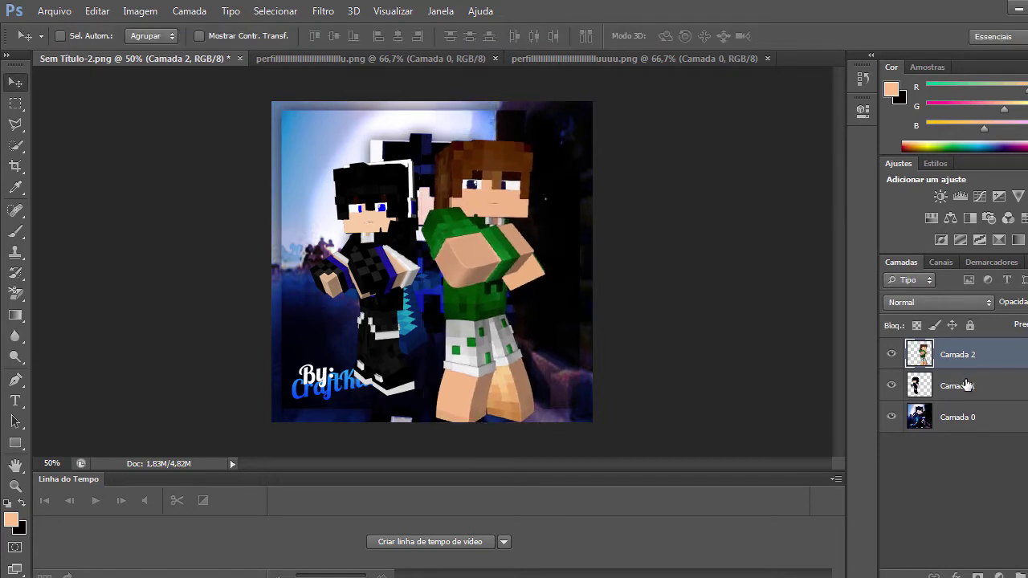
Enlarge the black-clothed character on Camada 1 to match the other character's height and move its layer above Camada 2
click(966, 386)
key(ctrl+t)
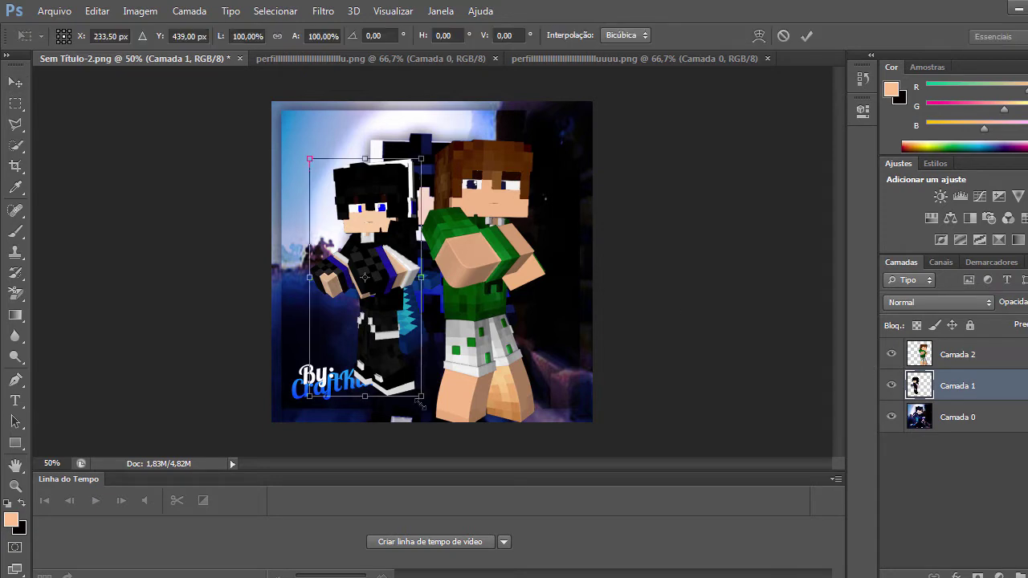
drag(421, 398, 435, 422)
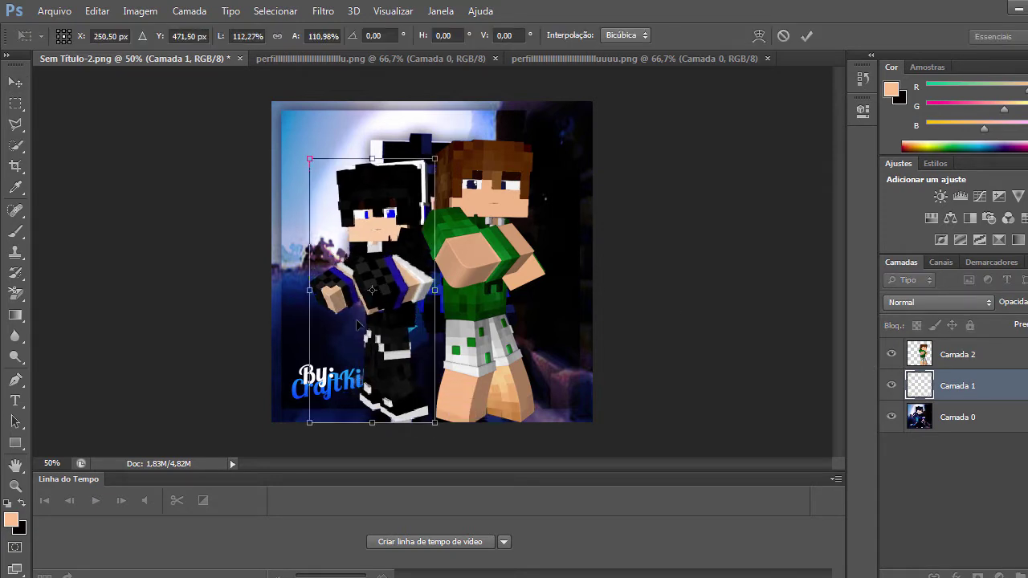
drag(309, 159, 290, 134)
key(Return)
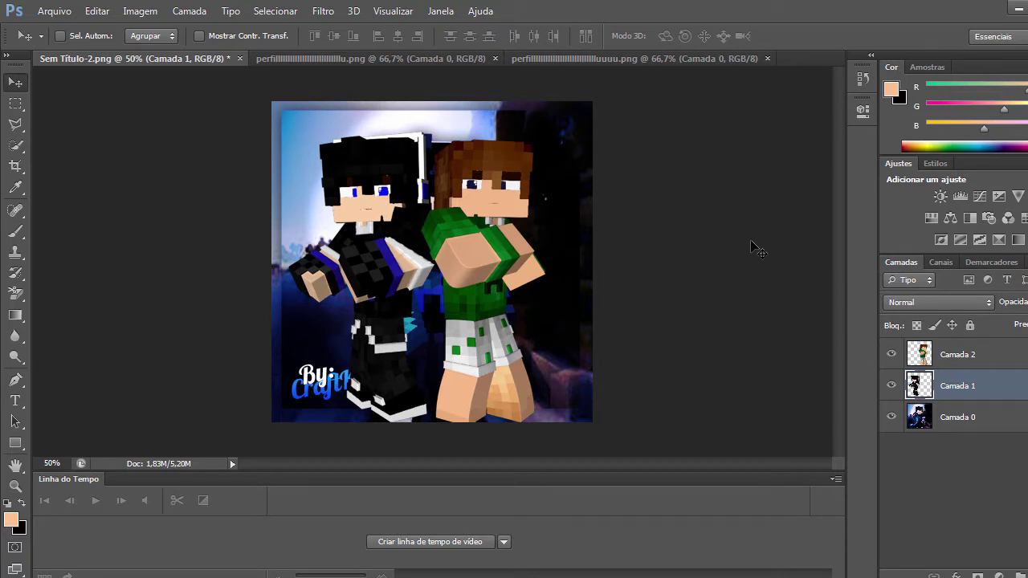
drag(968, 394, 965, 350)
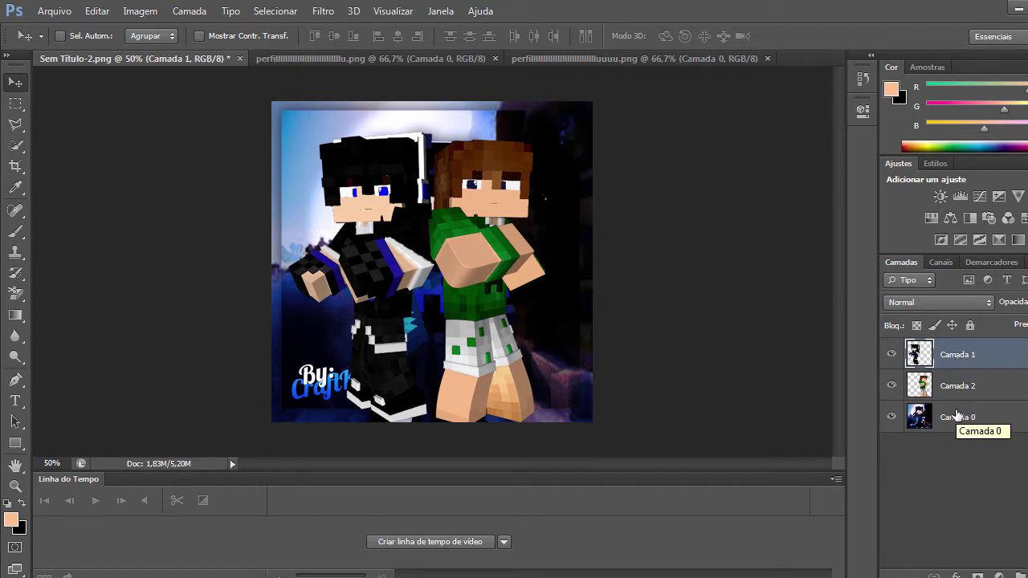
Open the pagoda image 310785.png, unlock its background layer and copy it into Sem Título-2.png
click(58, 9)
click(70, 42)
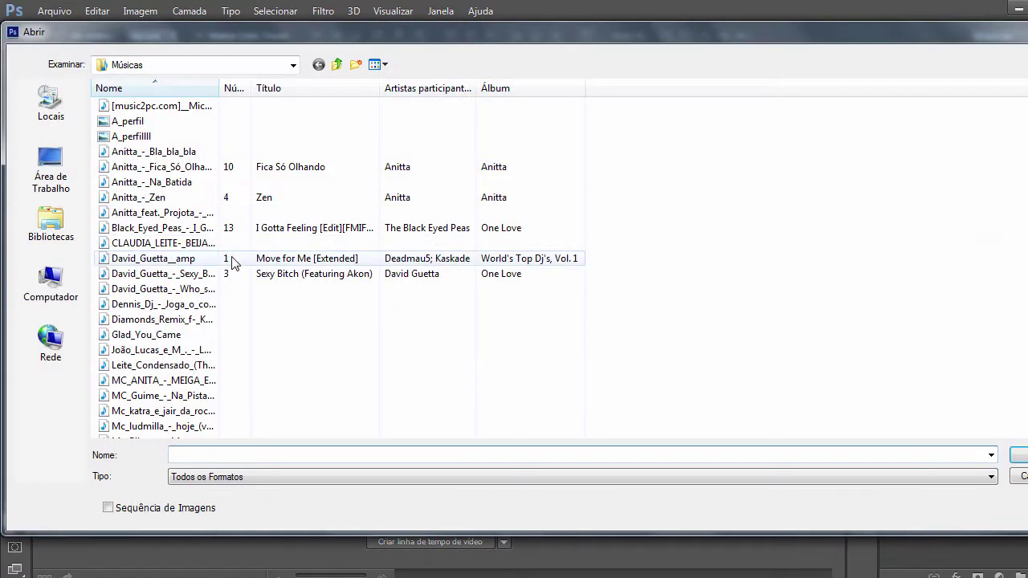
click(51, 169)
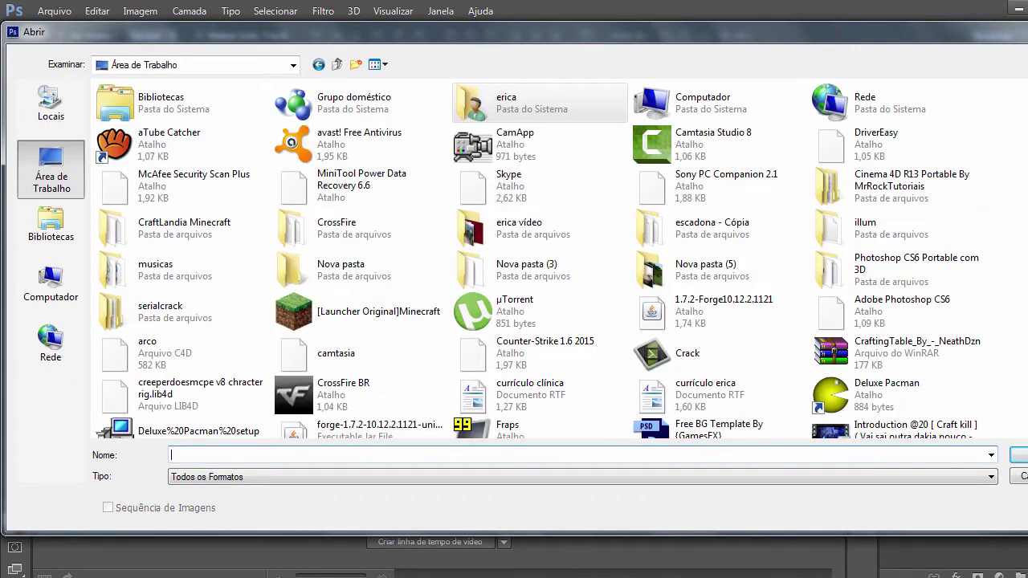
key(Escape)
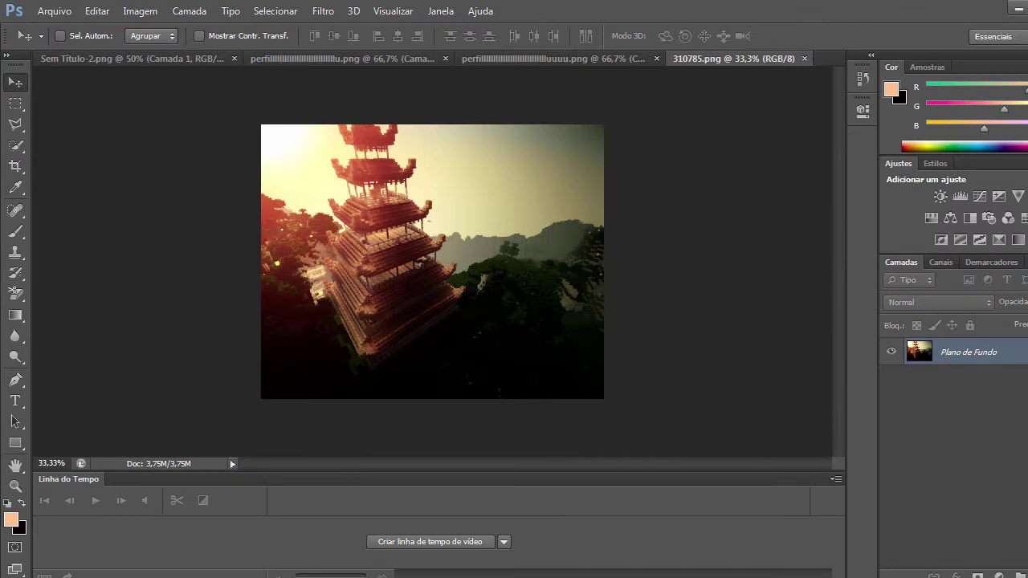
double_click(964, 352)
key(Return)
drag(294, 200, 293, 134)
Scale and reposition the pagoda image so that it exactly fills the square canvas
key(ctrl+t)
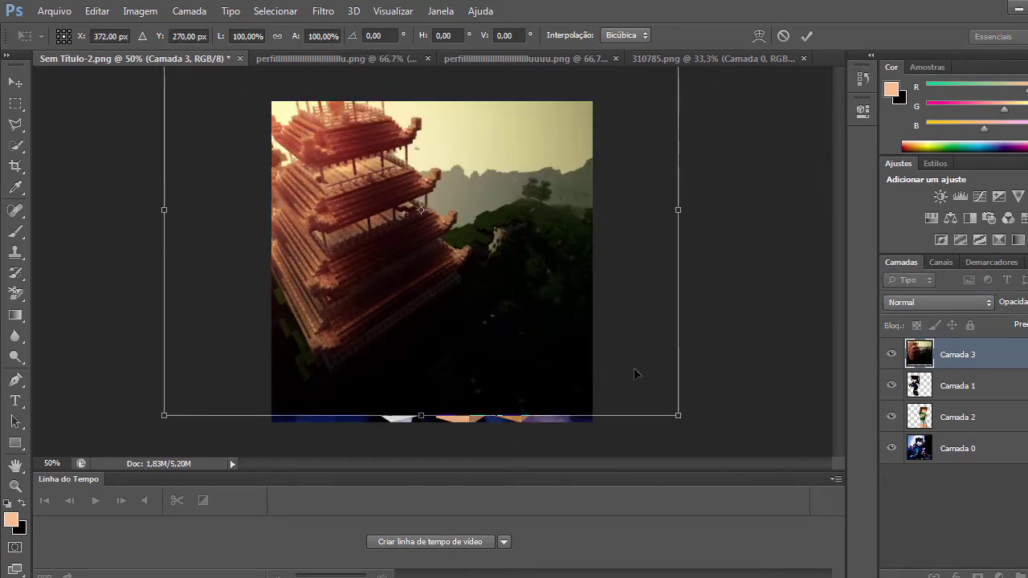
drag(678, 416, 579, 322)
drag(427, 336, 506, 346)
drag(651, 277, 598, 285)
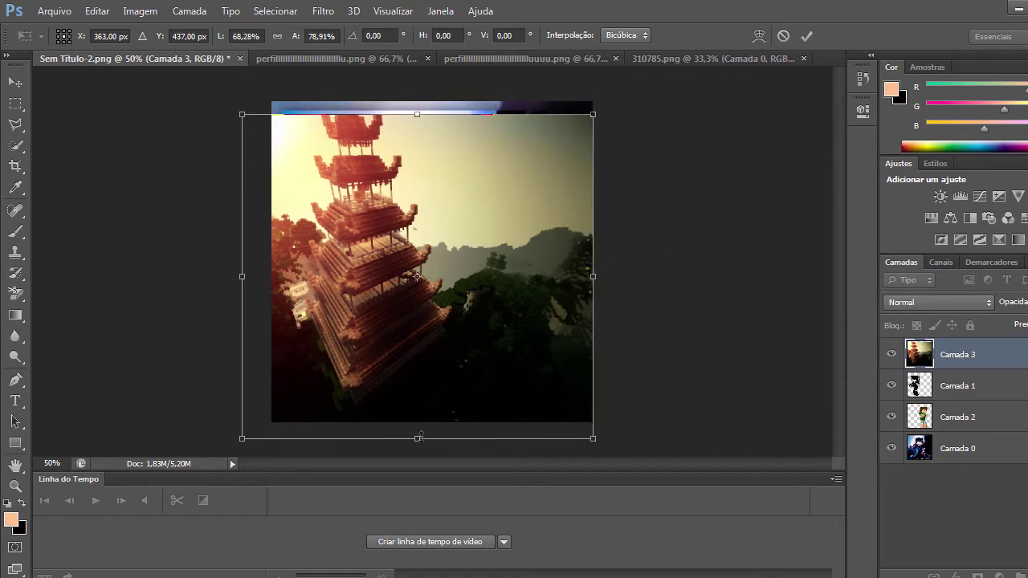
drag(417, 439, 418, 419)
drag(243, 268, 272, 268)
drag(440, 116, 439, 104)
key(Return)
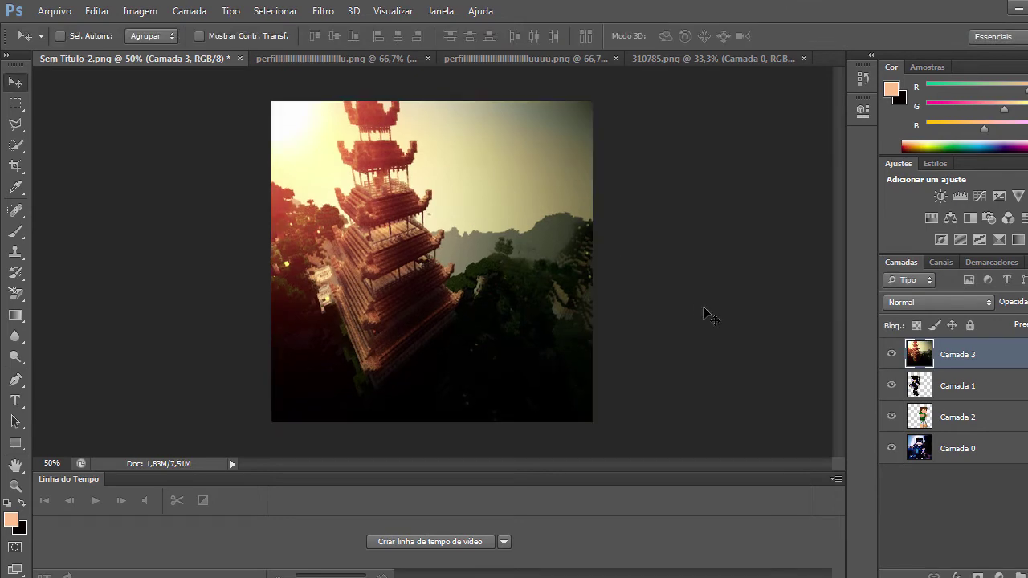
Move both character layers, Camada 1 and Camada 2, above the pagoda layer
click(961, 420)
shift+click(956, 390)
drag(956, 389, 950, 356)
Duplicate the pagoda layer Camada 3 under its default copy name
click(968, 419)
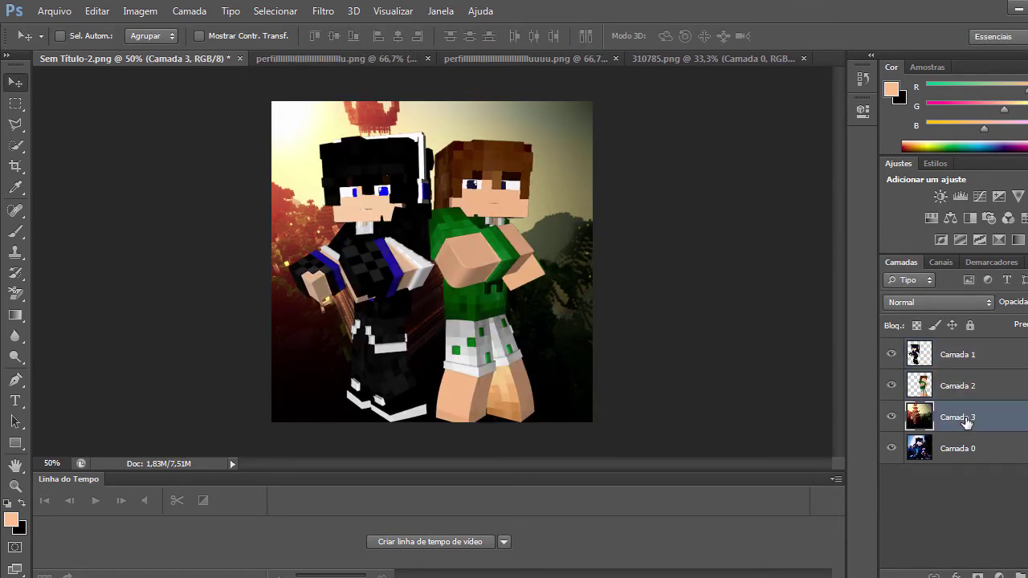
right_click(967, 424)
click(656, 129)
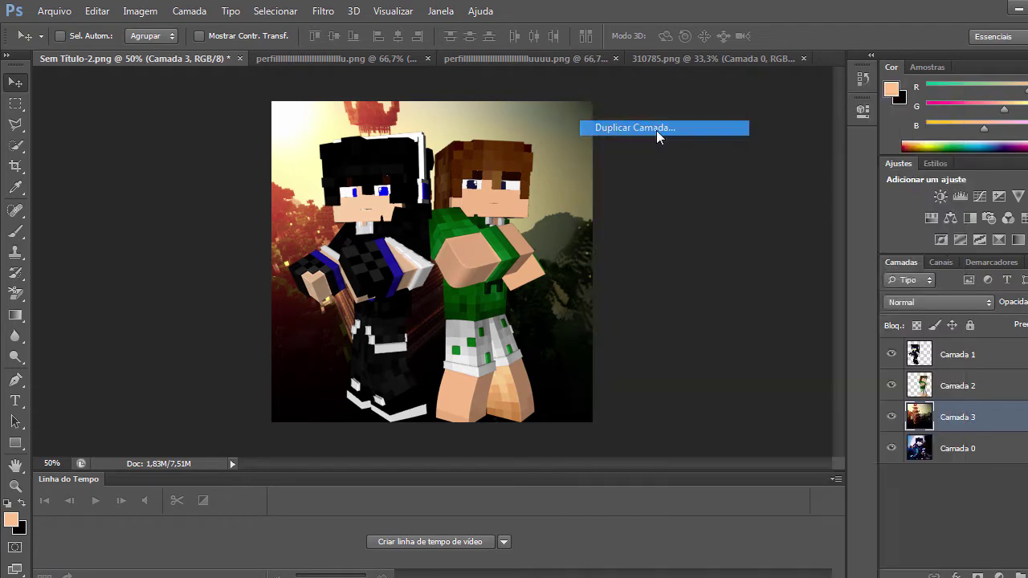
click(709, 182)
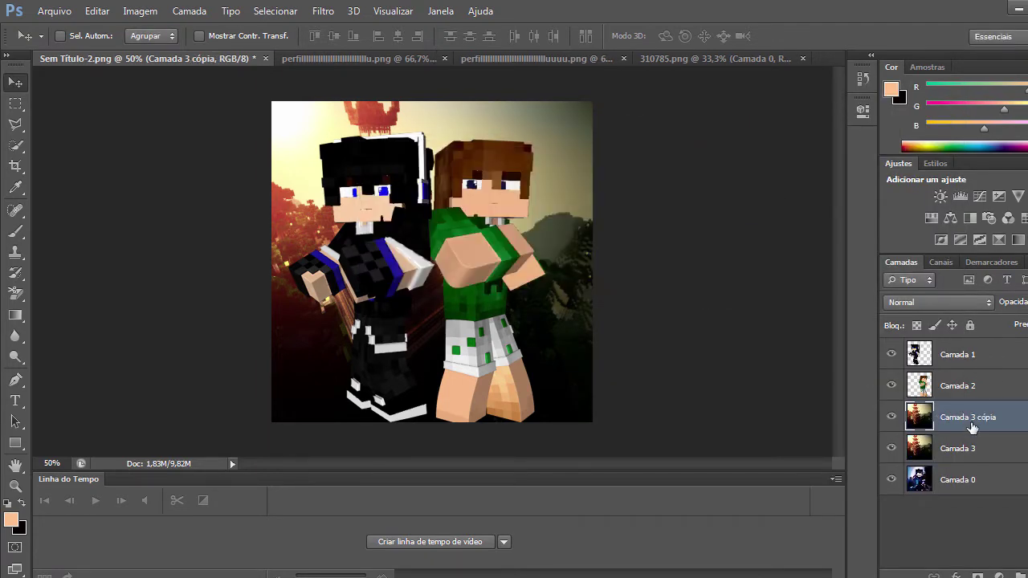
Shrink Camada 3 cópia to about 82% width and 84% height, leaving a border of the original background around it
key(ctrl+t)
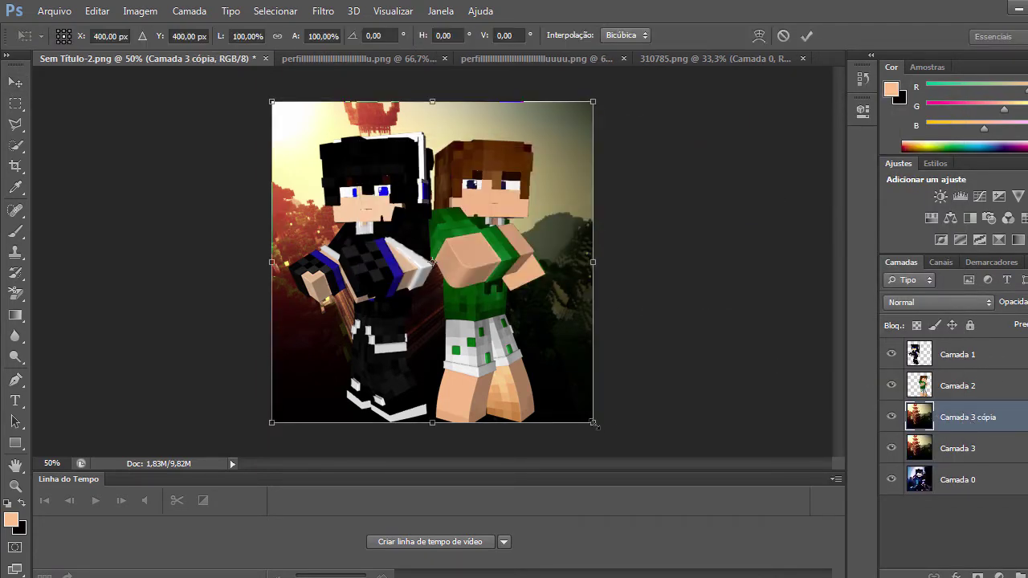
drag(595, 423, 581, 404)
mouse_move(554, 358)
mouse_down()
mouse_move(563, 418)
mouse_move(556, 370)
mouse_move(541, 361)
mouse_move(553, 362)
mouse_up()
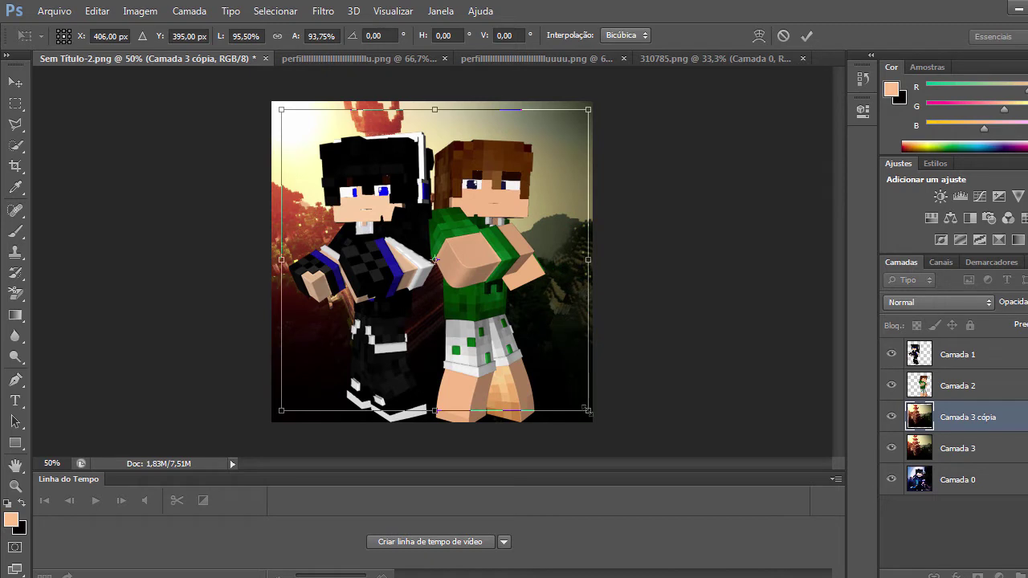
drag(585, 409, 575, 395)
mouse_move(282, 396)
mouse_down()
mouse_move(303, 397)
mouse_move(296, 403)
mouse_up()
drag(434, 112, 434, 119)
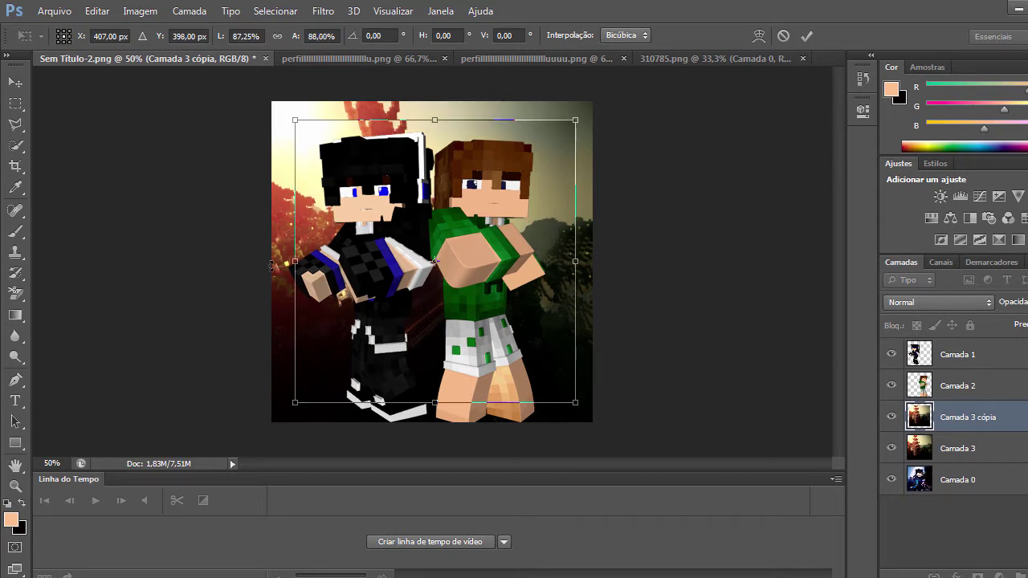
drag(295, 260, 304, 261)
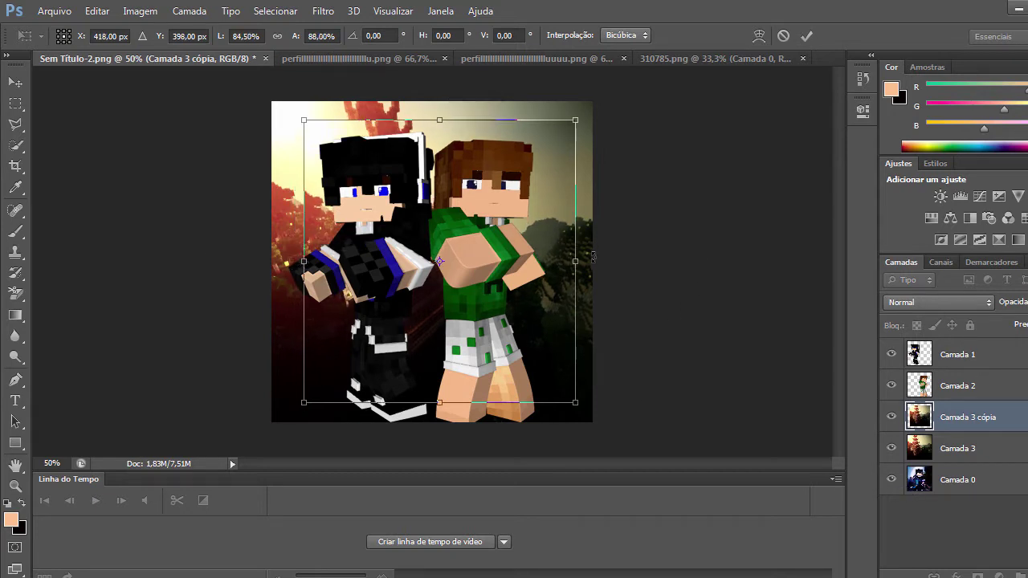
drag(576, 262, 569, 261)
drag(435, 119, 435, 130)
drag(434, 403, 435, 399)
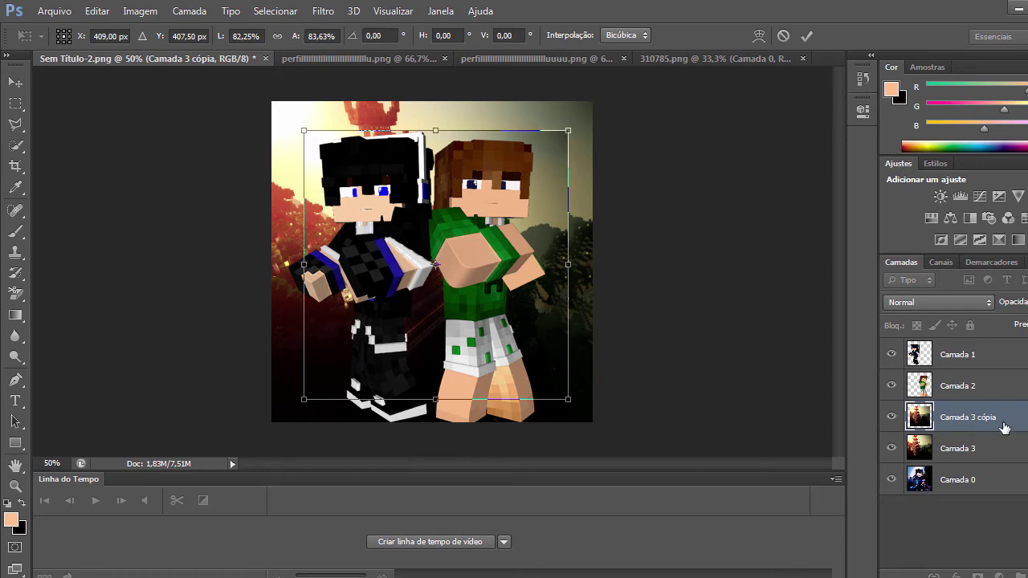
Add a drop shadow to Camada 3 cópia with 0 px distance, 5% spread and a size of about 54 px
right_click(948, 424)
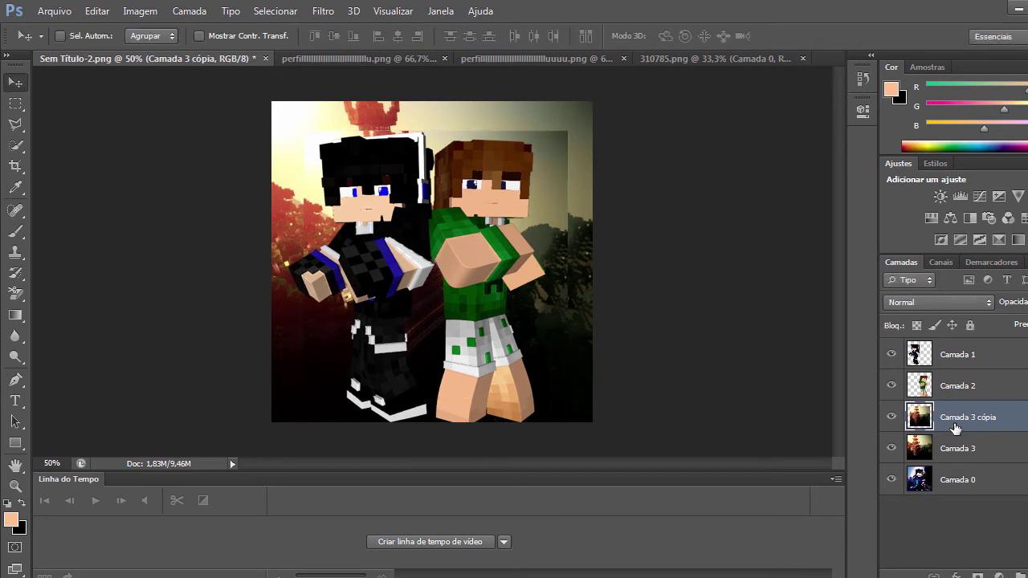
key(Escape)
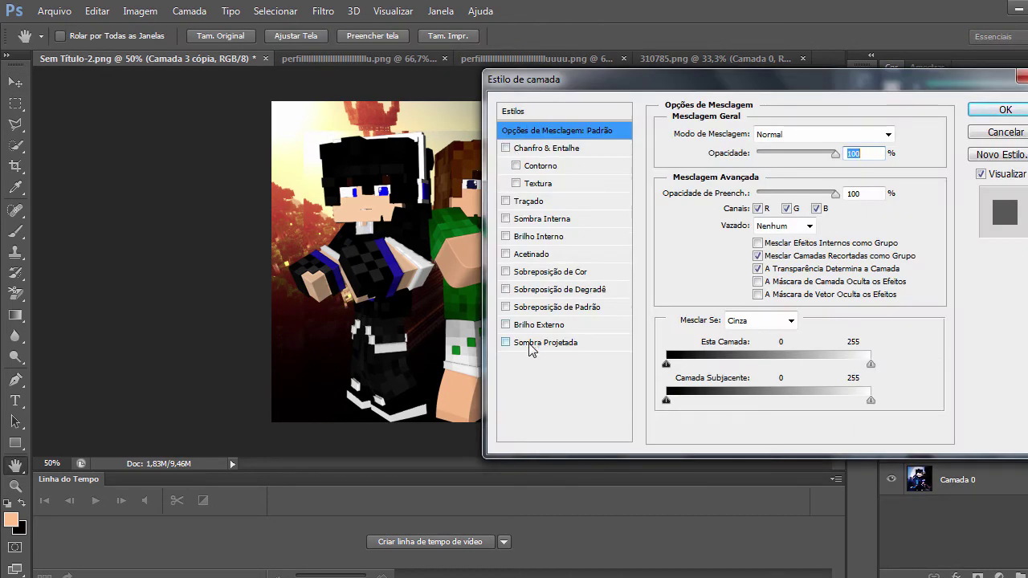
click(530, 343)
double_click(869, 203)
text(0)
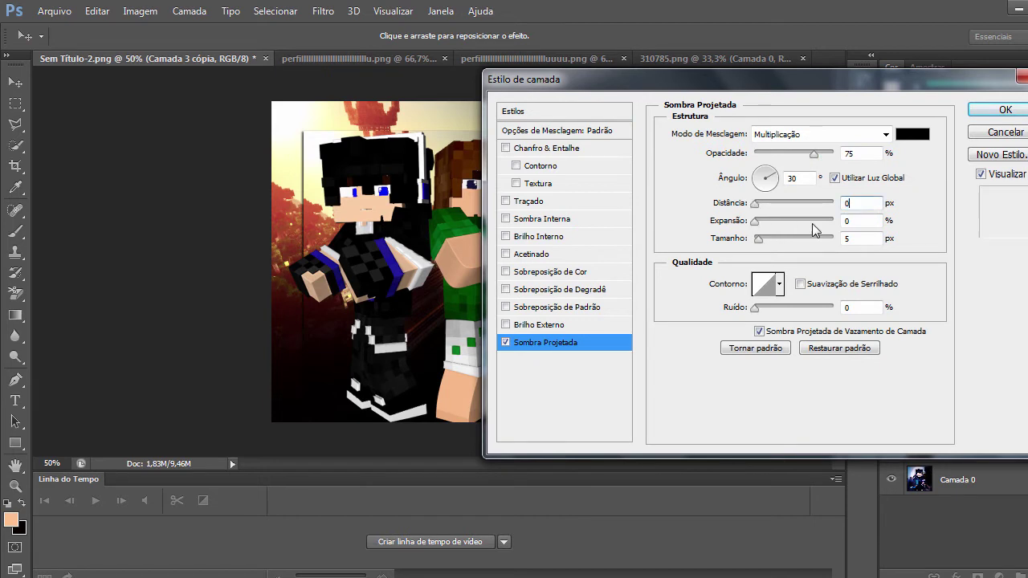
key(Tab)
text(5)
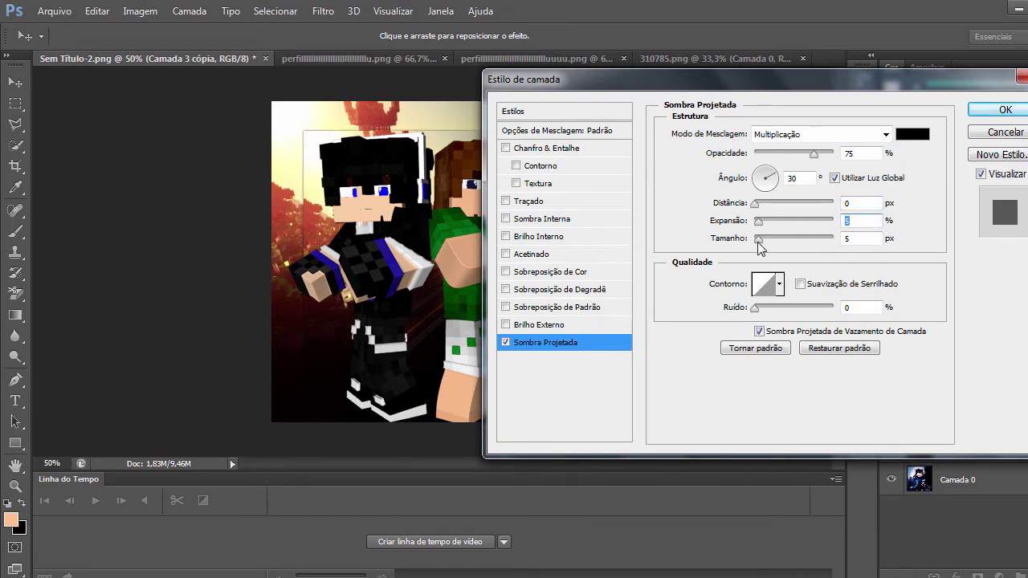
drag(758, 242, 776, 241)
drag(776, 79, 829, 87)
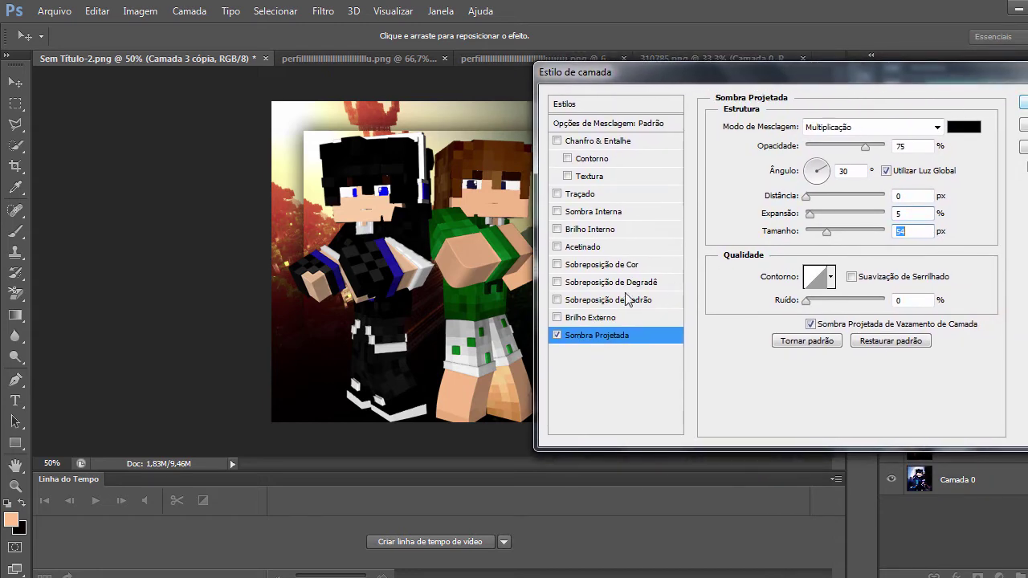
Add a gradient overlay to Camada 3 cópia using the Luz Indireta blend mode
click(600, 282)
click(893, 127)
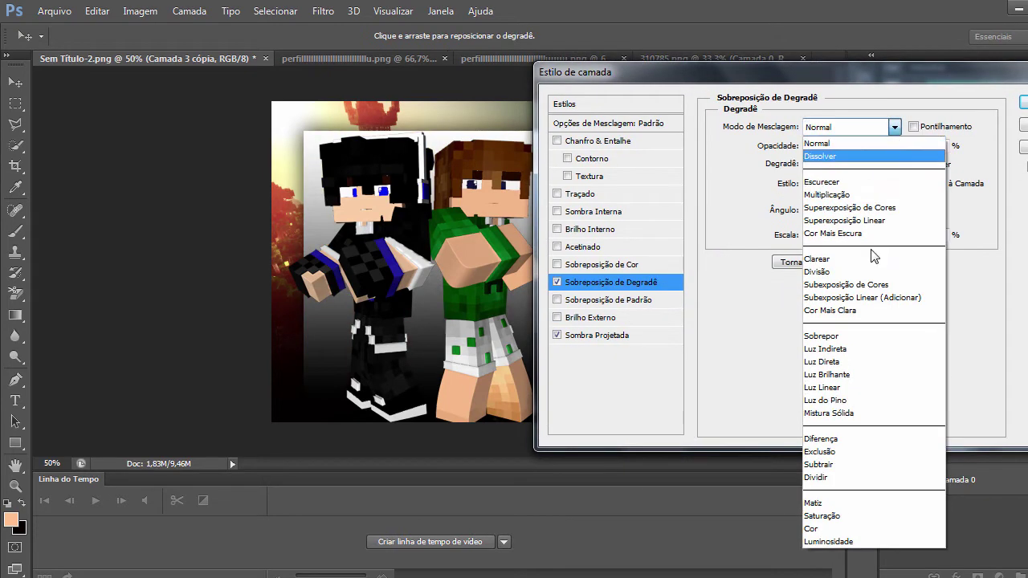
click(833, 349)
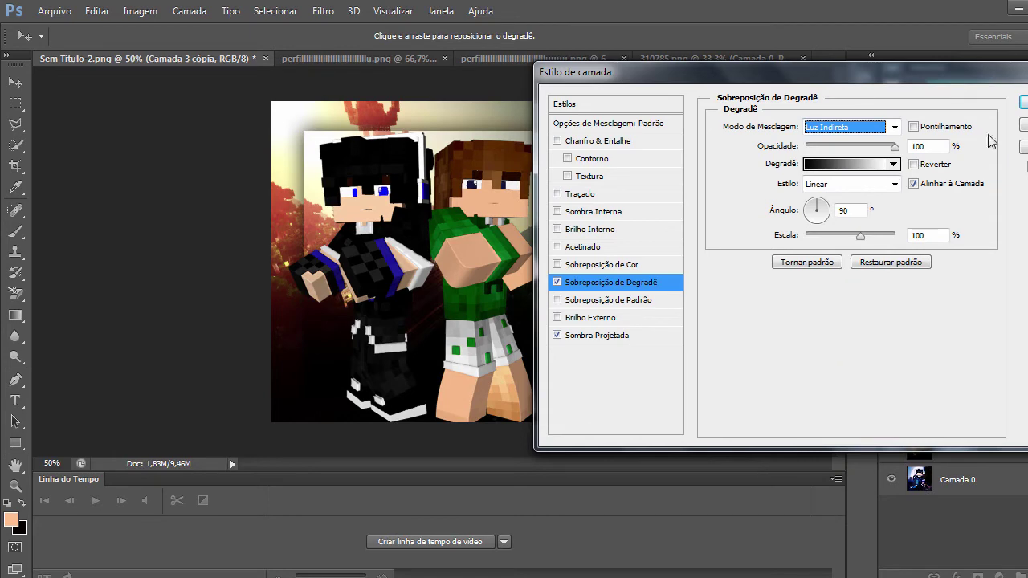
Add a drop shadow to Camada 1 with 0 px distance, 5% spread and a size of about 8 px
click(1024, 102)
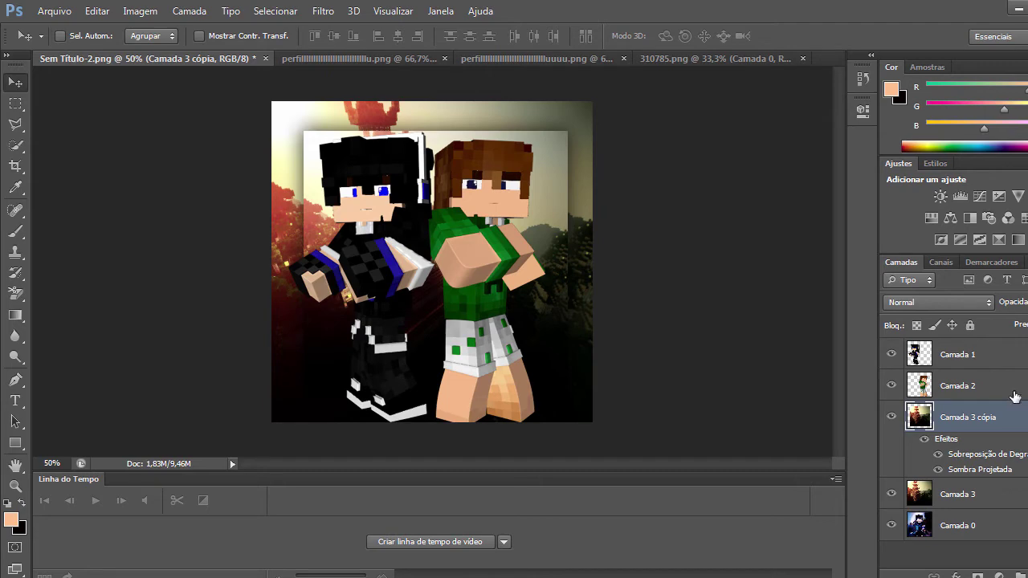
right_click(961, 360)
click(643, 90)
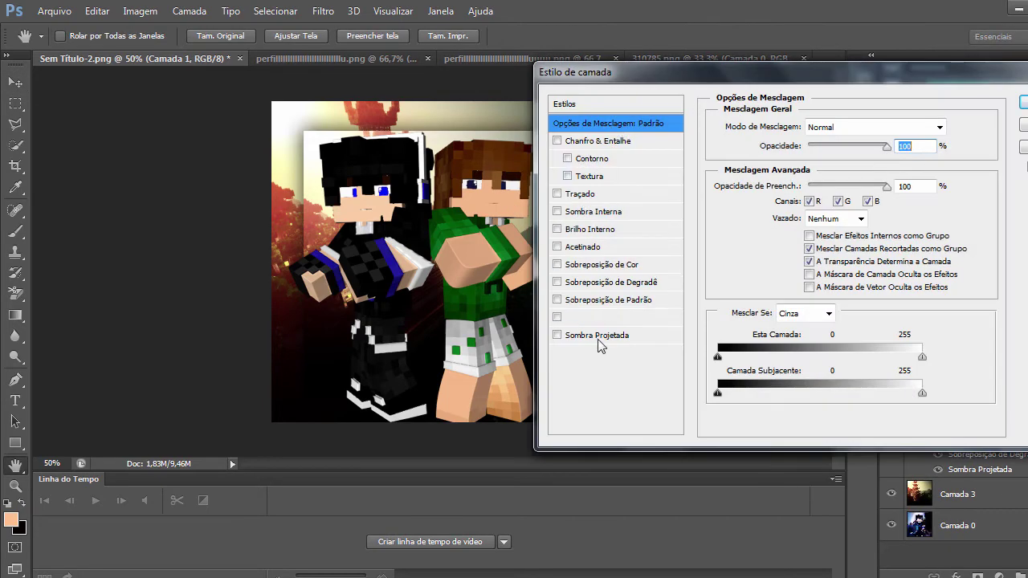
click(583, 338)
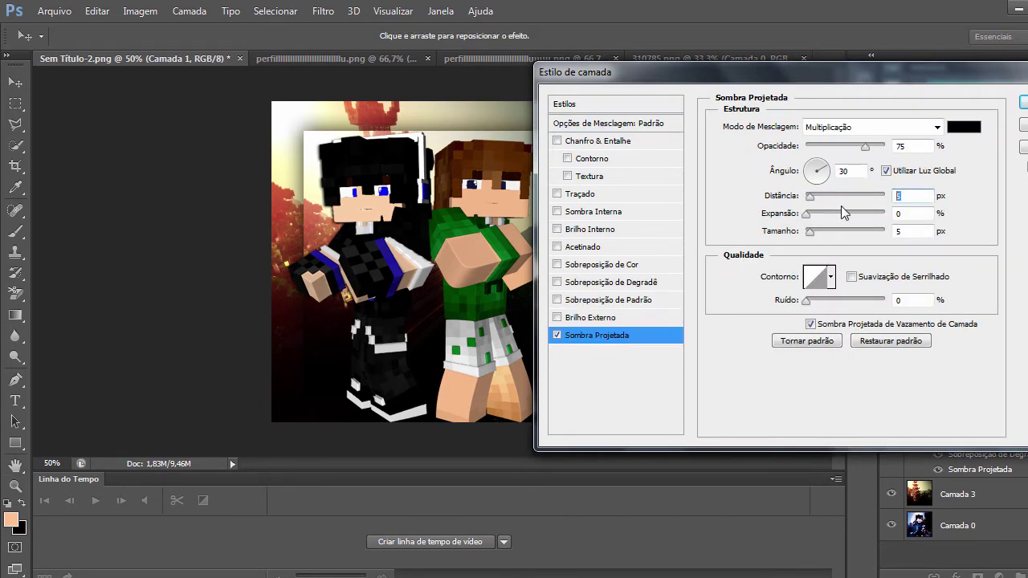
text(0)
key(Tab)
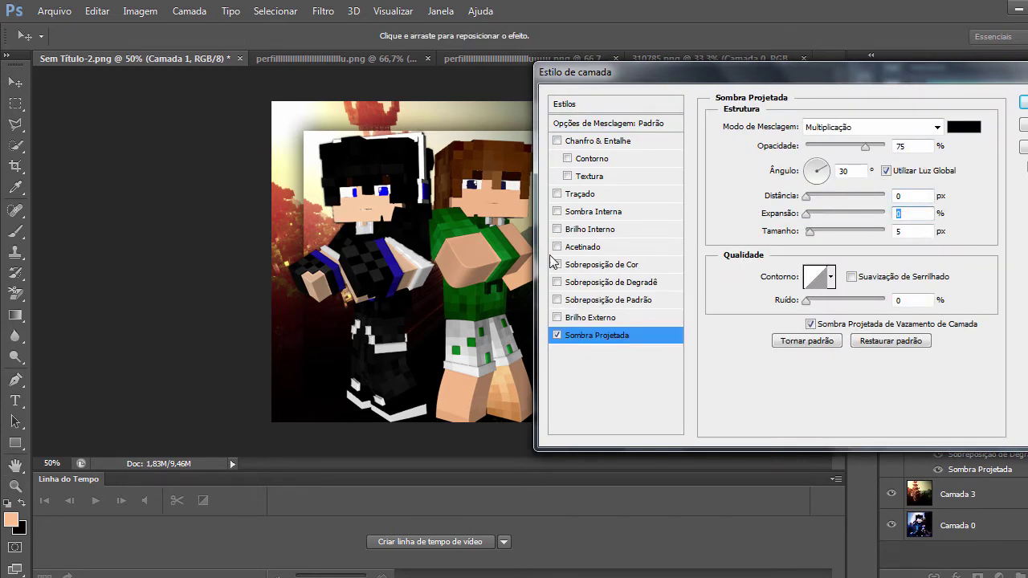
text(5)
drag(809, 234, 814, 238)
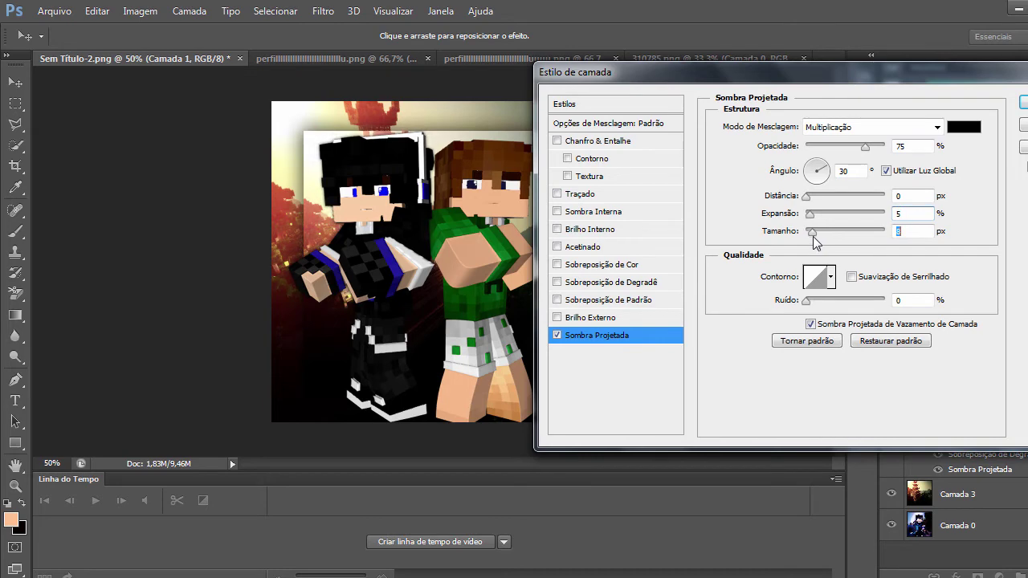
key(Return)
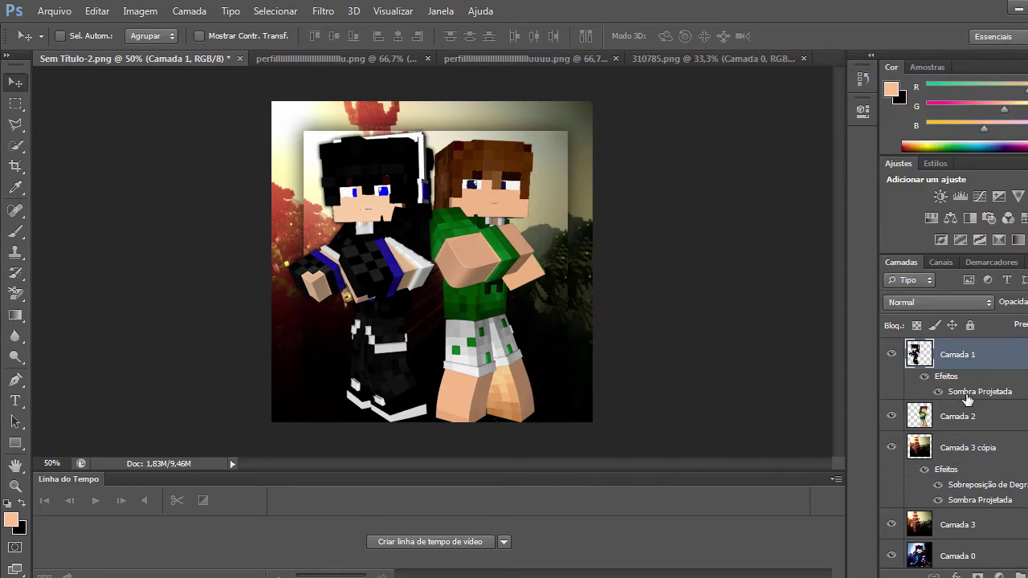
Add a drop shadow to Camada 2 with 0 px distance, 5% spread and a size of about 9 px
right_click(960, 418)
click(402, 336)
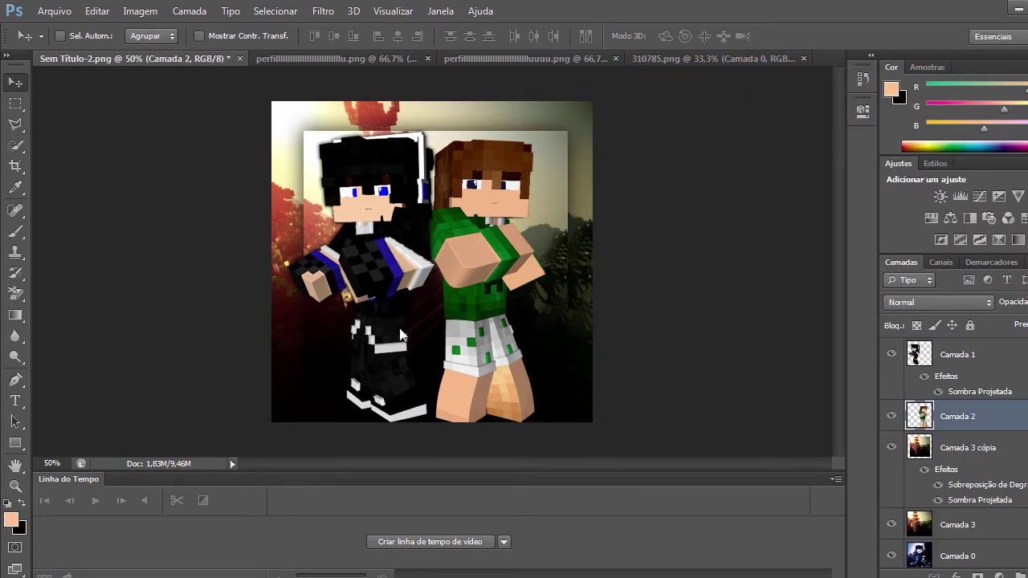
click(623, 334)
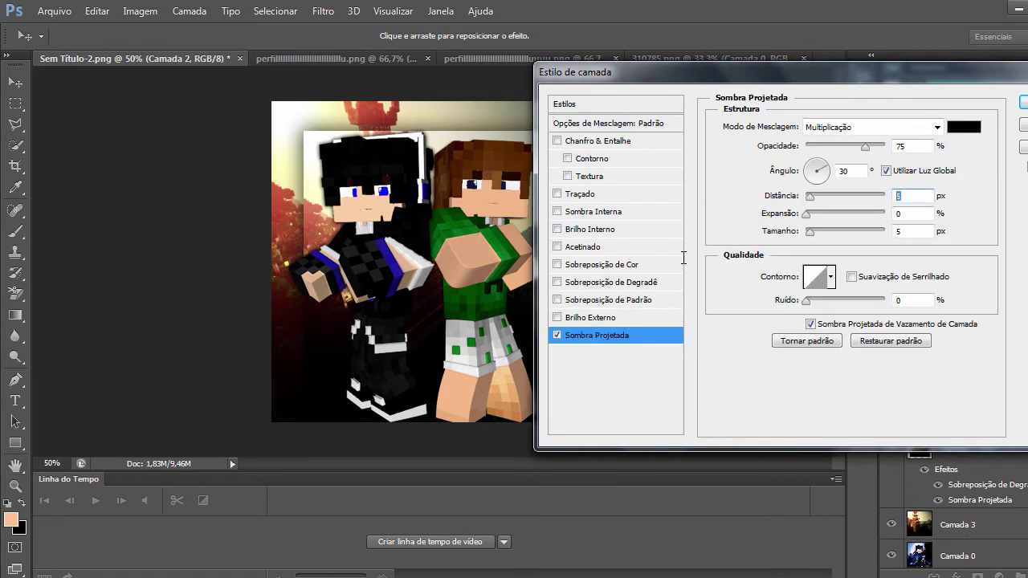
text(0)
key(Tab)
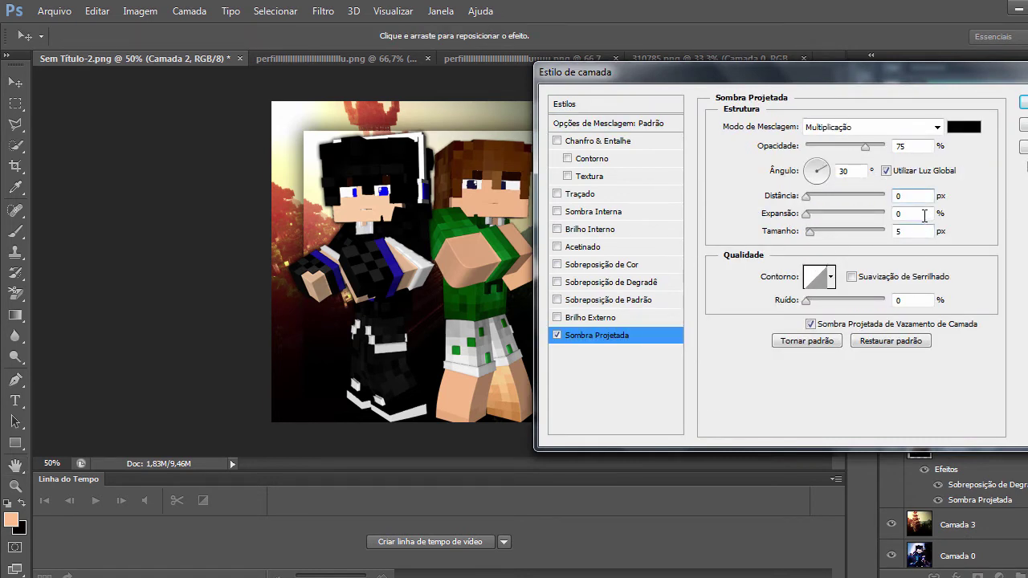
text(5)
drag(809, 237, 814, 233)
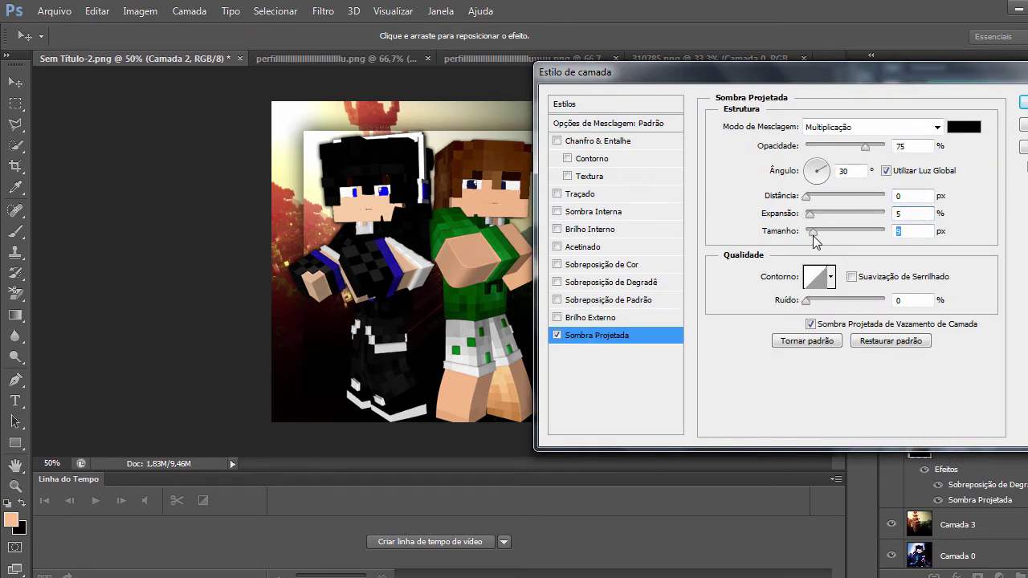
click(1026, 106)
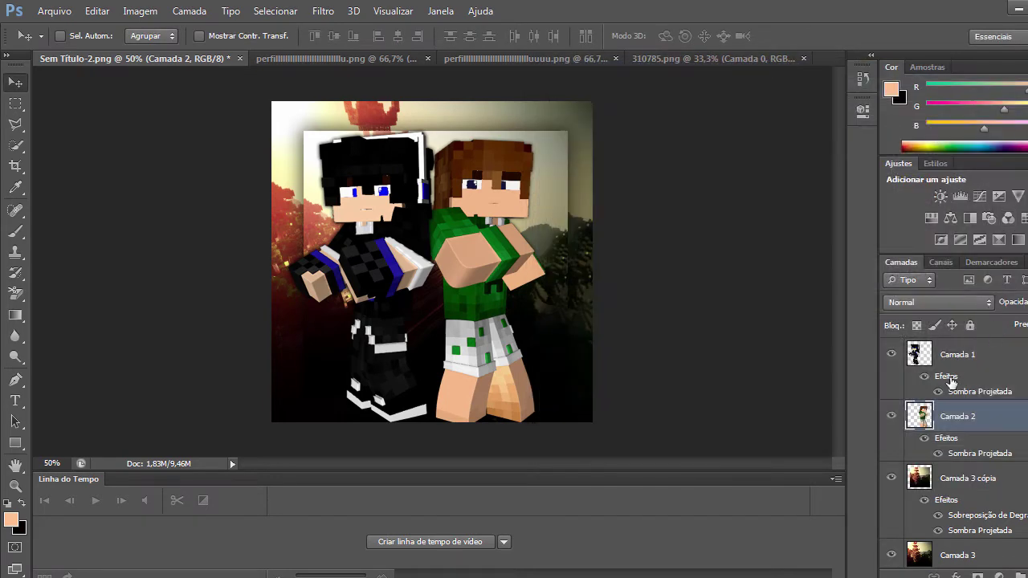
click(217, 572)
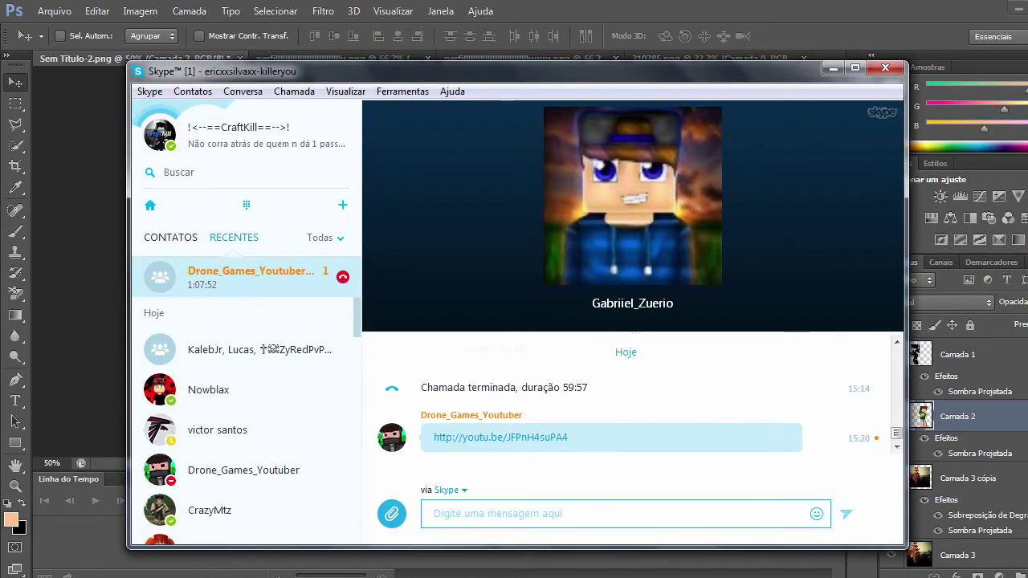
click(217, 572)
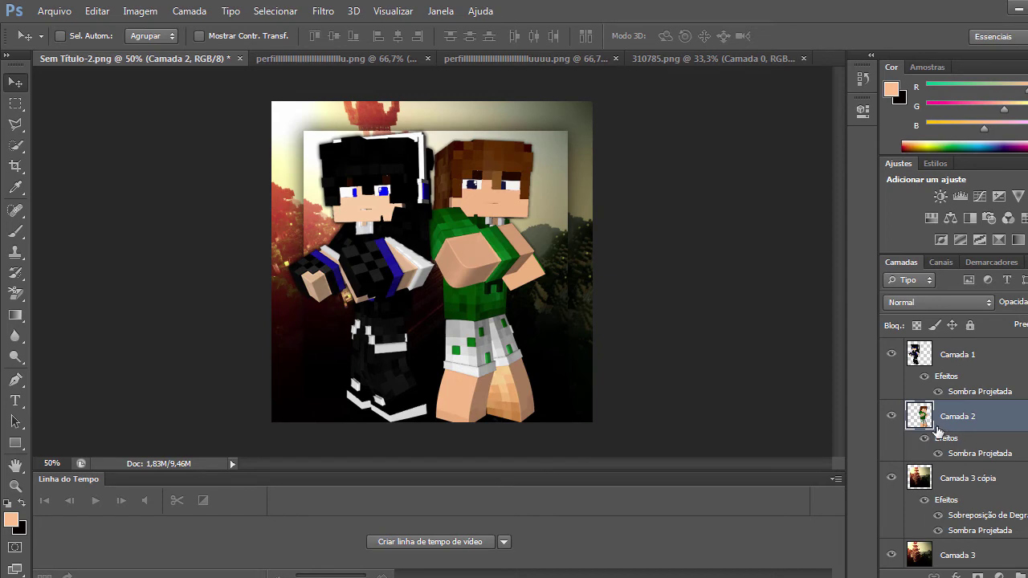
click(999, 576)
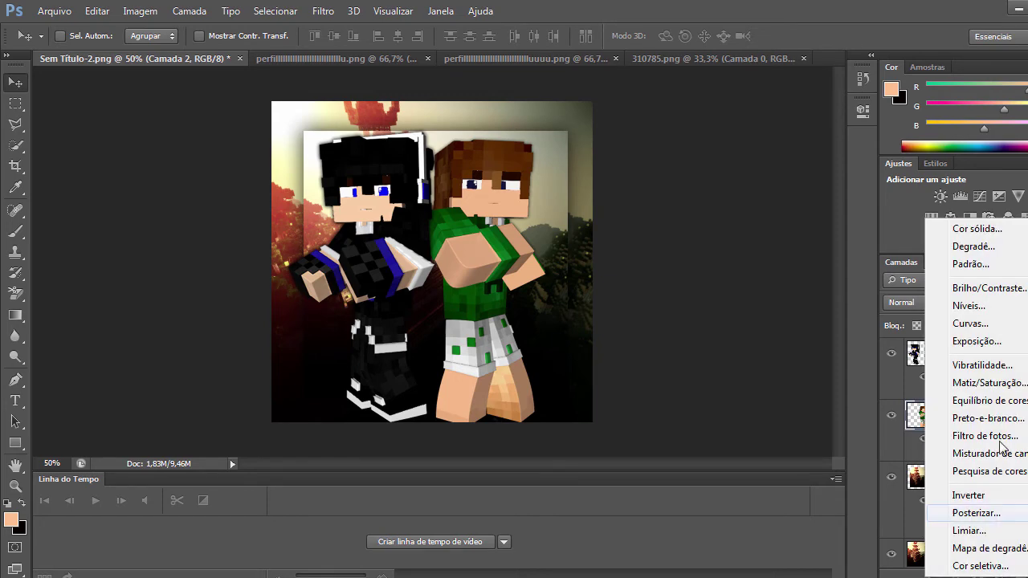
click(969, 324)
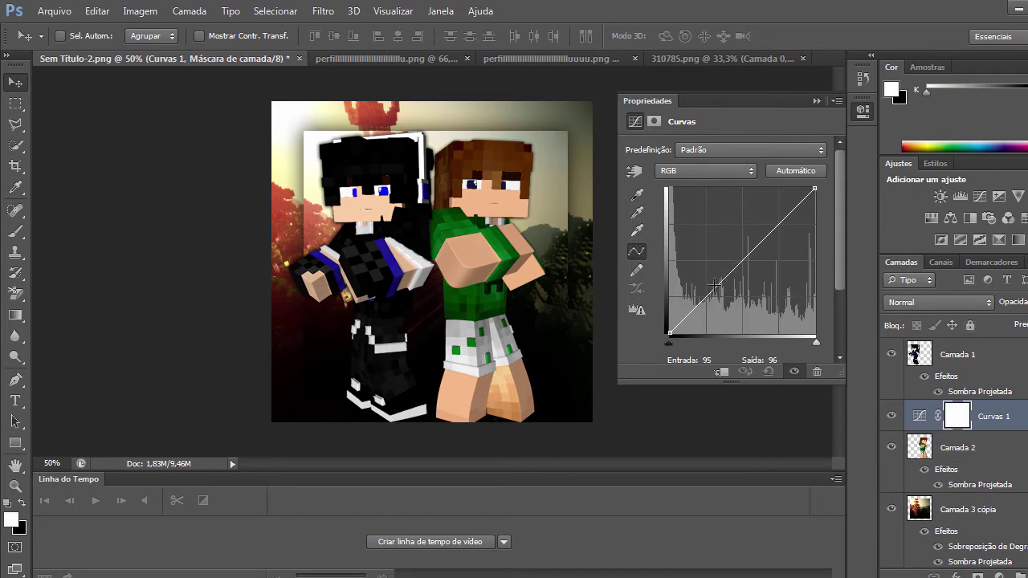
key(ctrl+z)
Add a Color Balance adjustment layer above Camada 1 with midtones at -100 Cyan/Red, +100 Magenta/Green and +100 Yellow/Blue
click(999, 576)
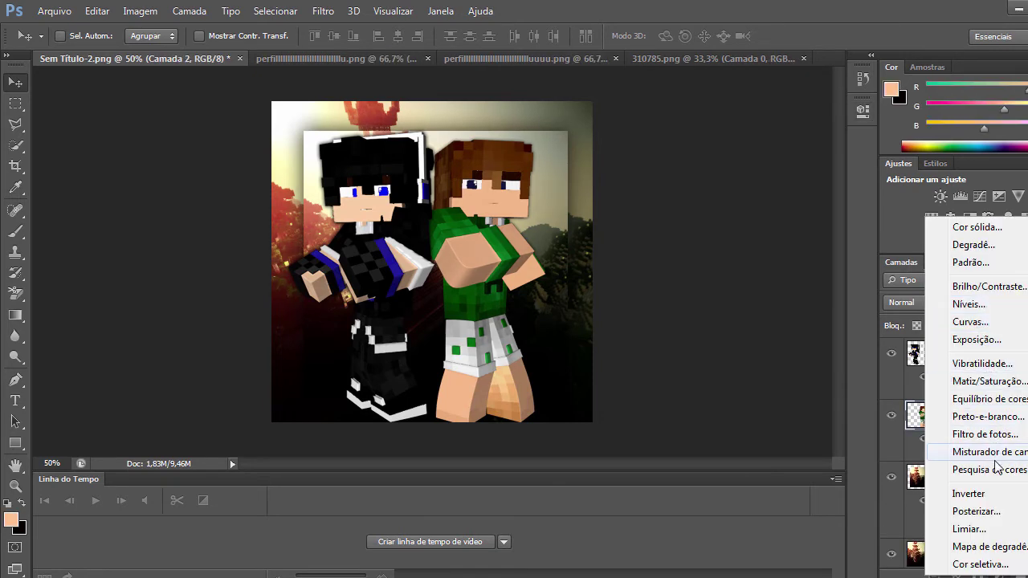
click(1003, 399)
drag(702, 188, 591, 184)
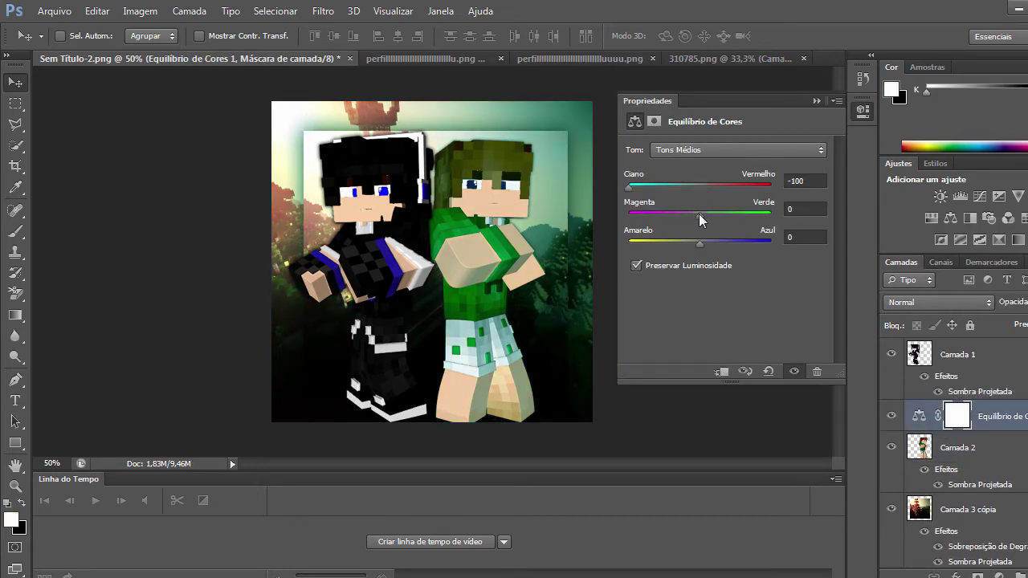
drag(699, 214, 831, 210)
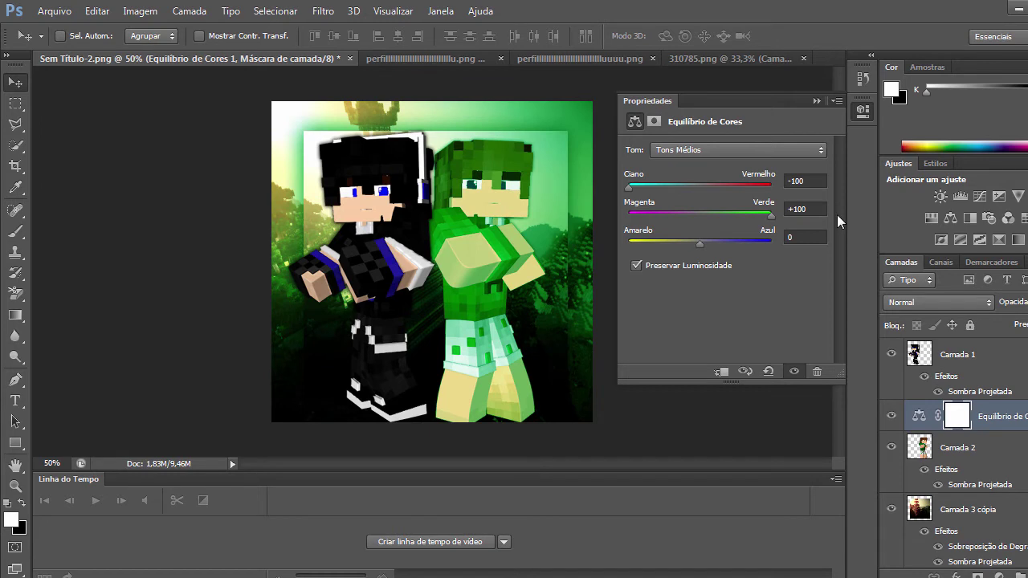
drag(996, 418, 964, 346)
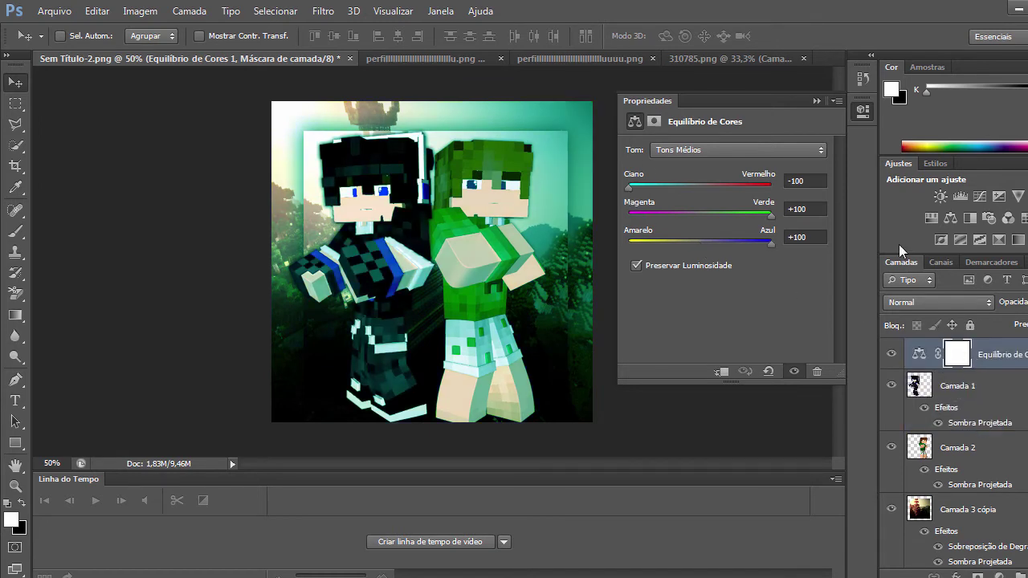
Soften the midtone color balance on all three channels, turning the strong green cast into a subtle cool blue tint
drag(771, 243, 732, 225)
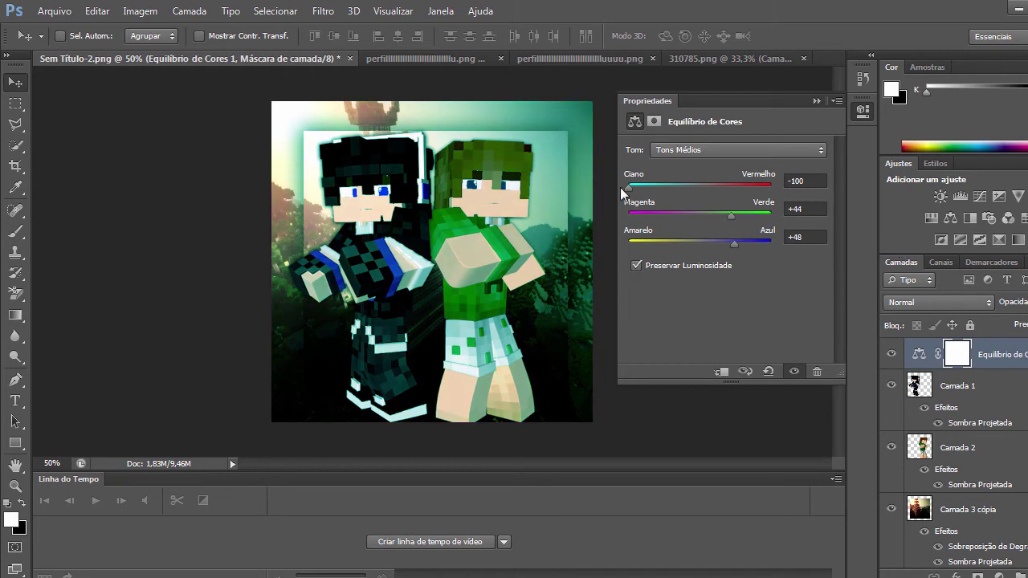
drag(620, 188, 707, 217)
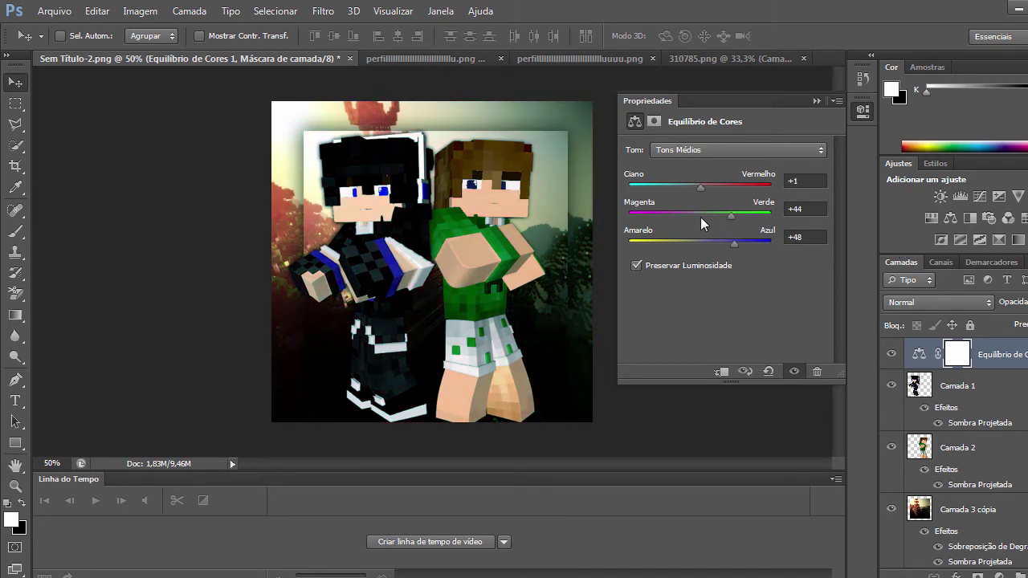
drag(748, 215, 743, 229)
click(818, 102)
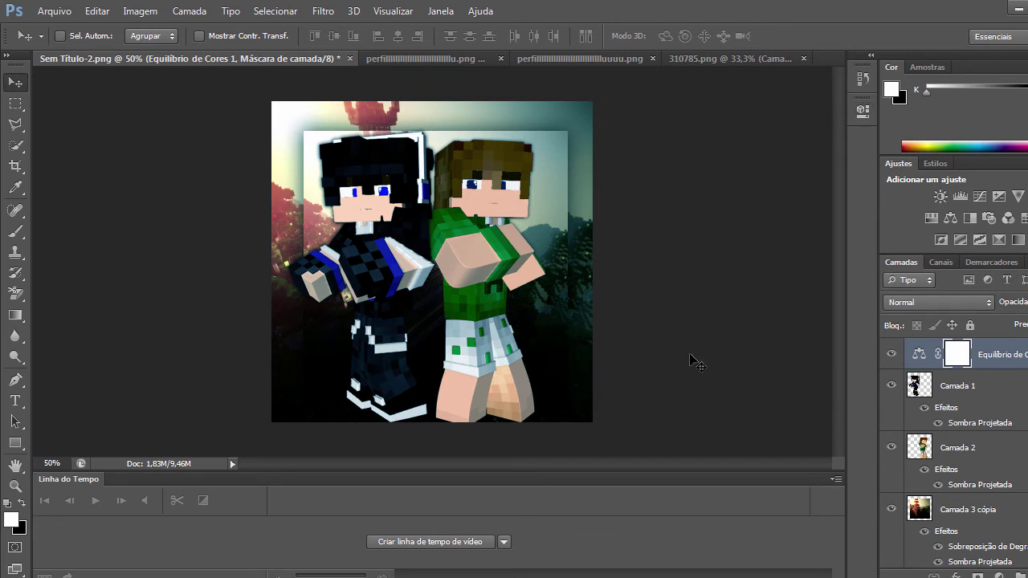
Add a 2 px black outside stroke at 90% opacity to Camada 1
right_click(966, 391)
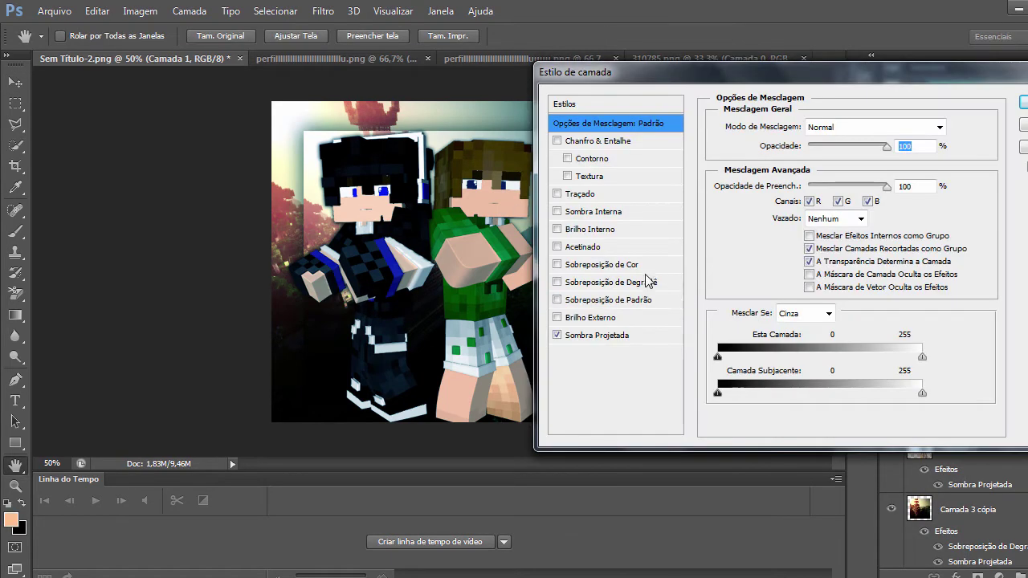
click(585, 195)
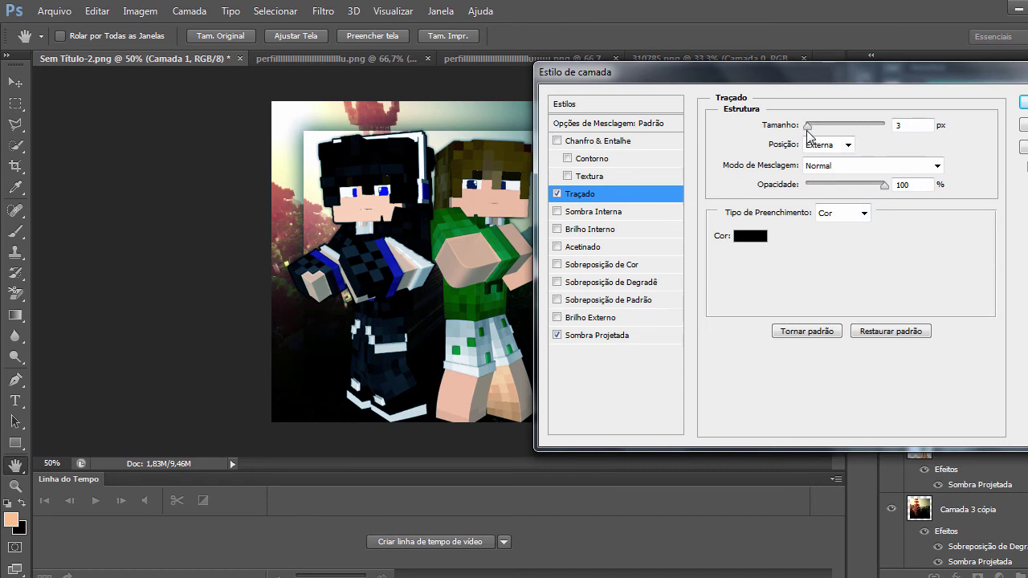
drag(809, 128, 807, 129)
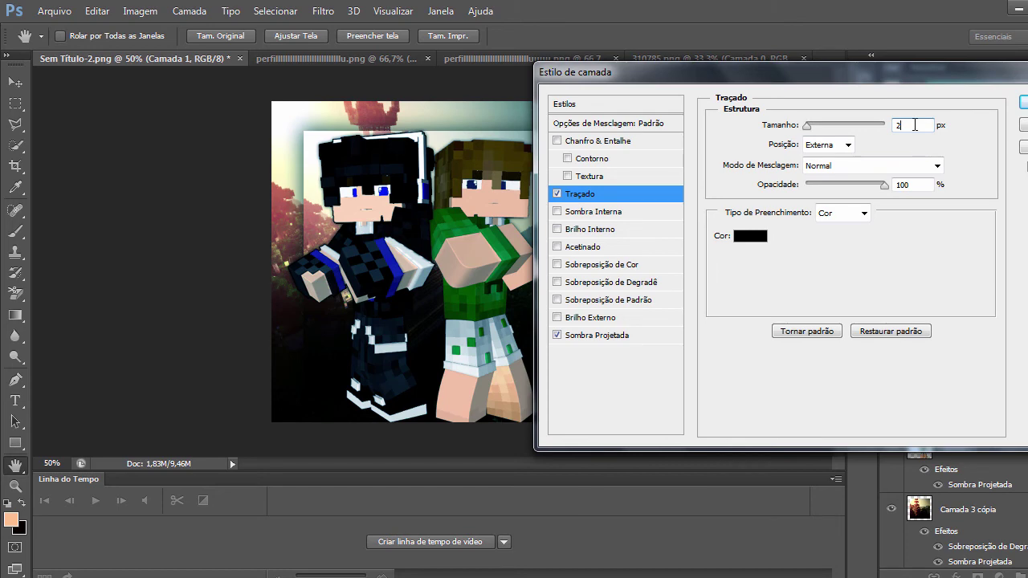
drag(885, 186, 881, 187)
click(1024, 102)
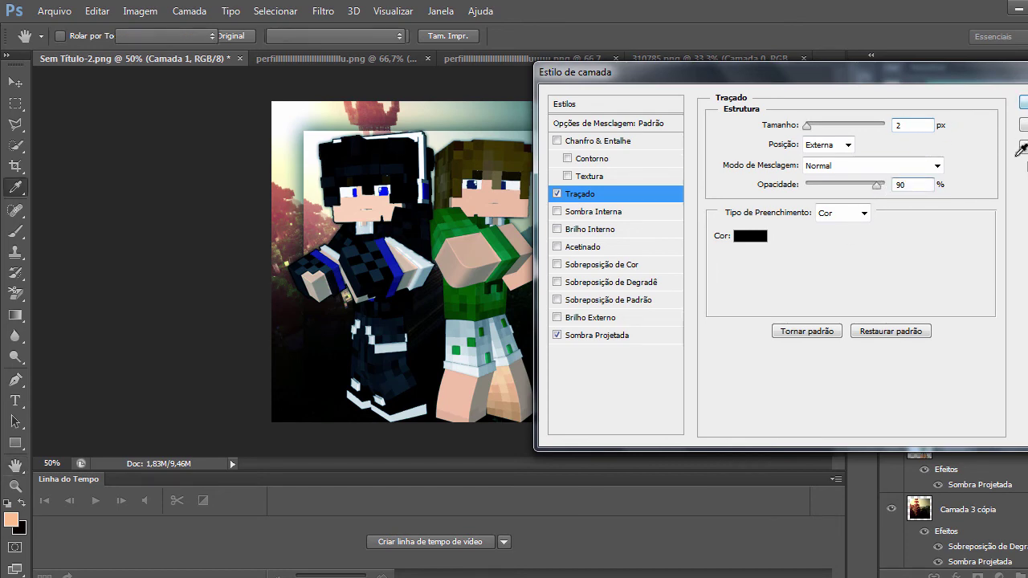
Add a 2 px black outside stroke at 90% opacity to Camada 2
right_click(969, 466)
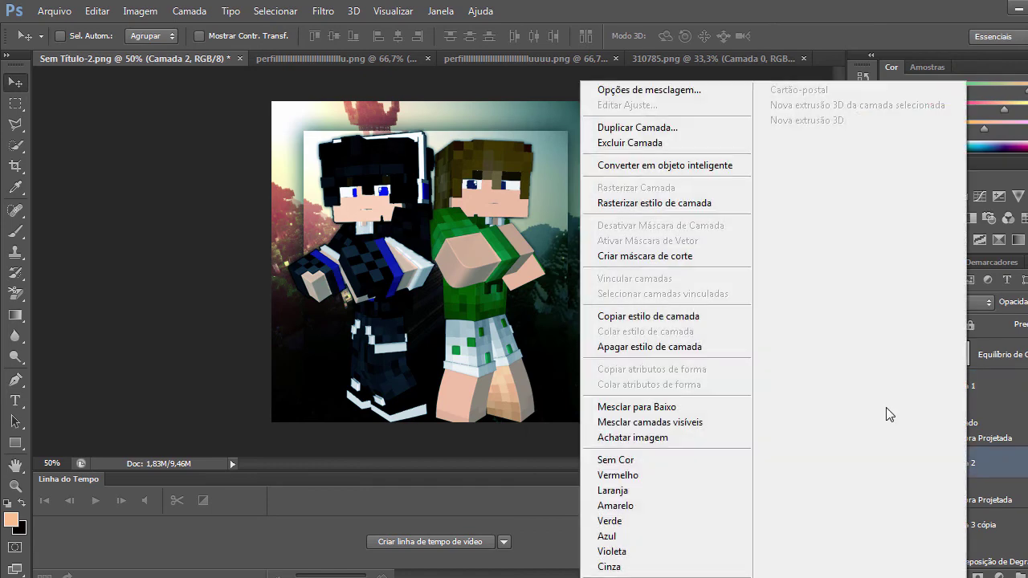
click(648, 90)
click(584, 195)
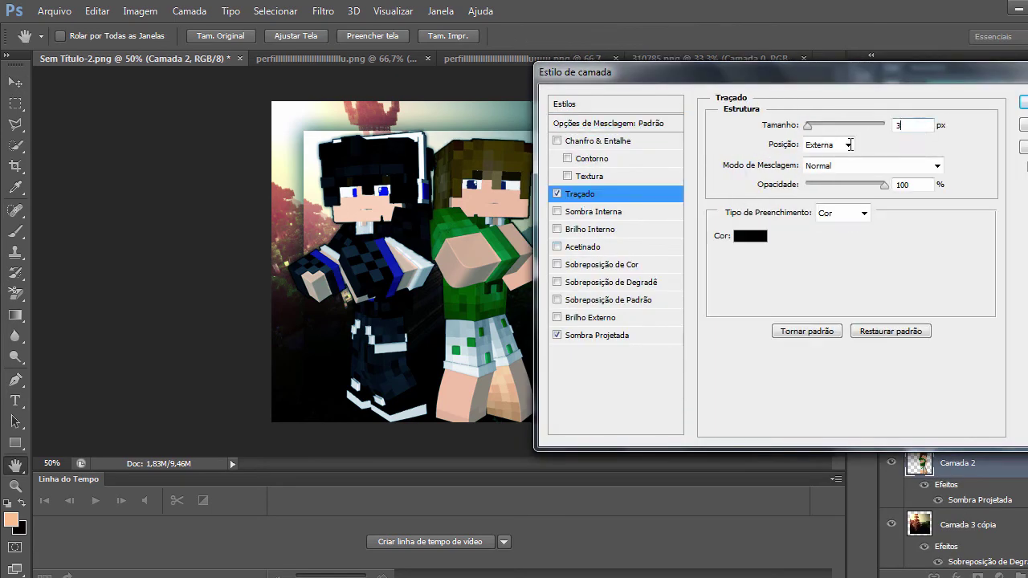
double_click(903, 184)
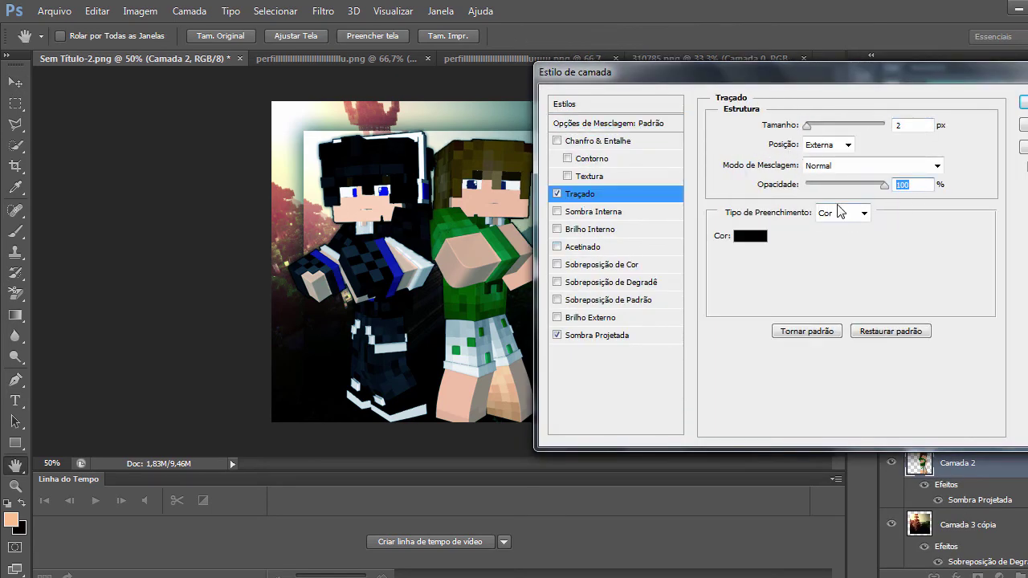
text(90)
key(Return)
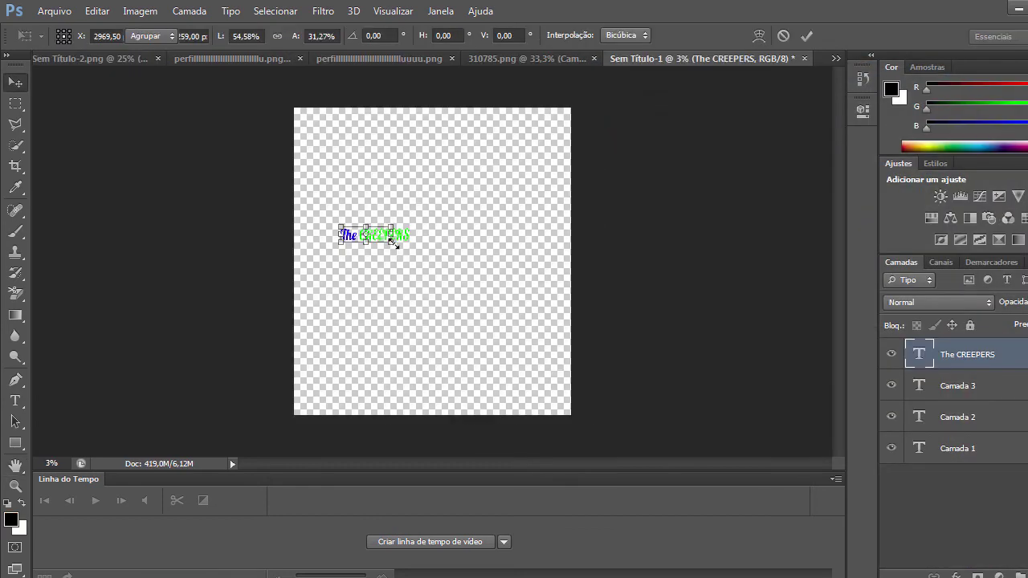
Copy the reduced "The CREEPERS" text from Sem Título-1 into Sem Título-2 and scale it to about 39% width and 49% height over the characters
key(Return)
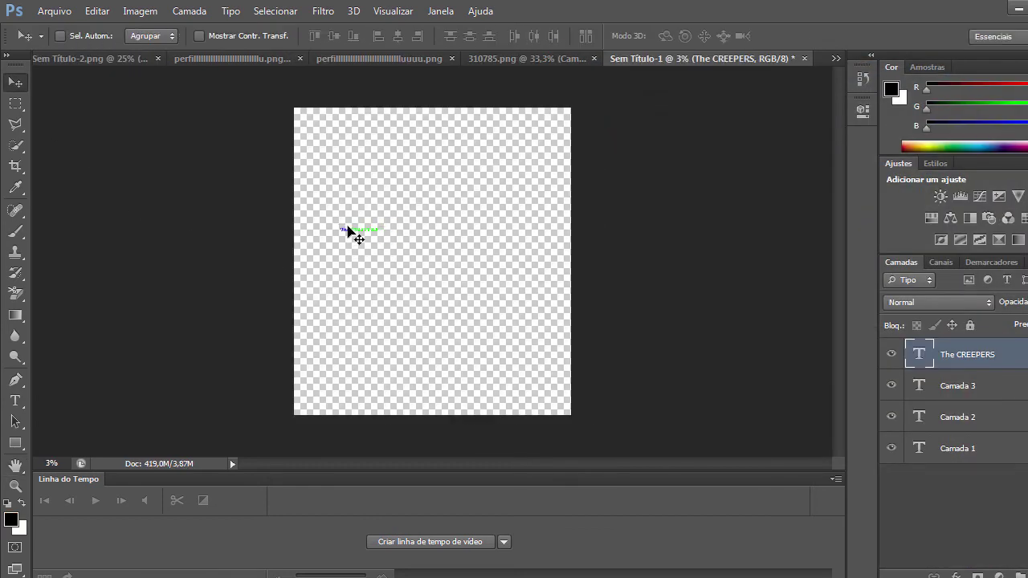
drag(347, 231, 395, 277)
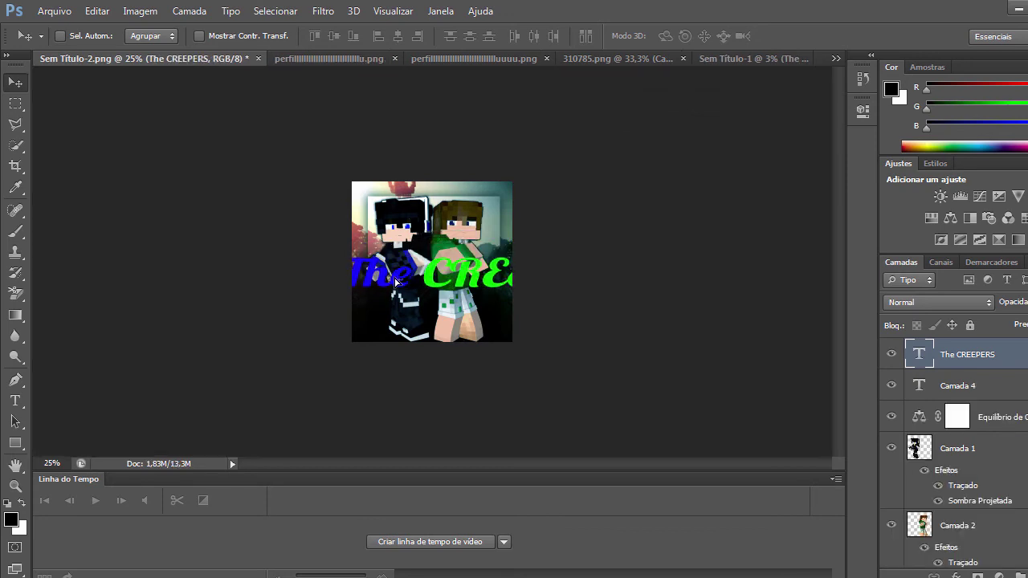
key(ctrl+t)
drag(755, 375, 495, 311)
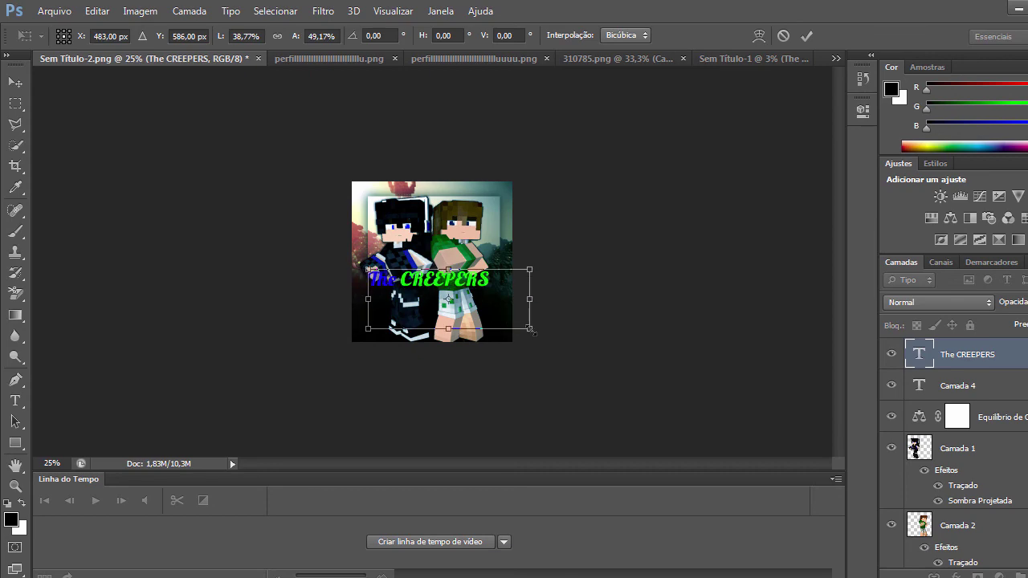